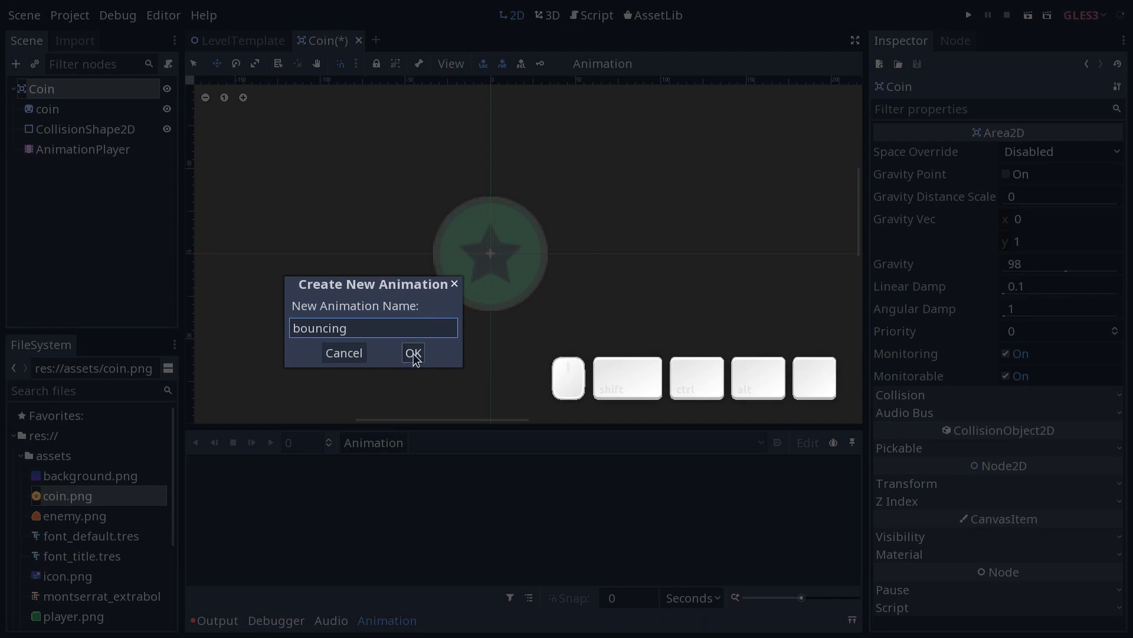
Create a new animation named bouncing and widen its timeline scale to show tenths of a second.
left_click(413, 353)
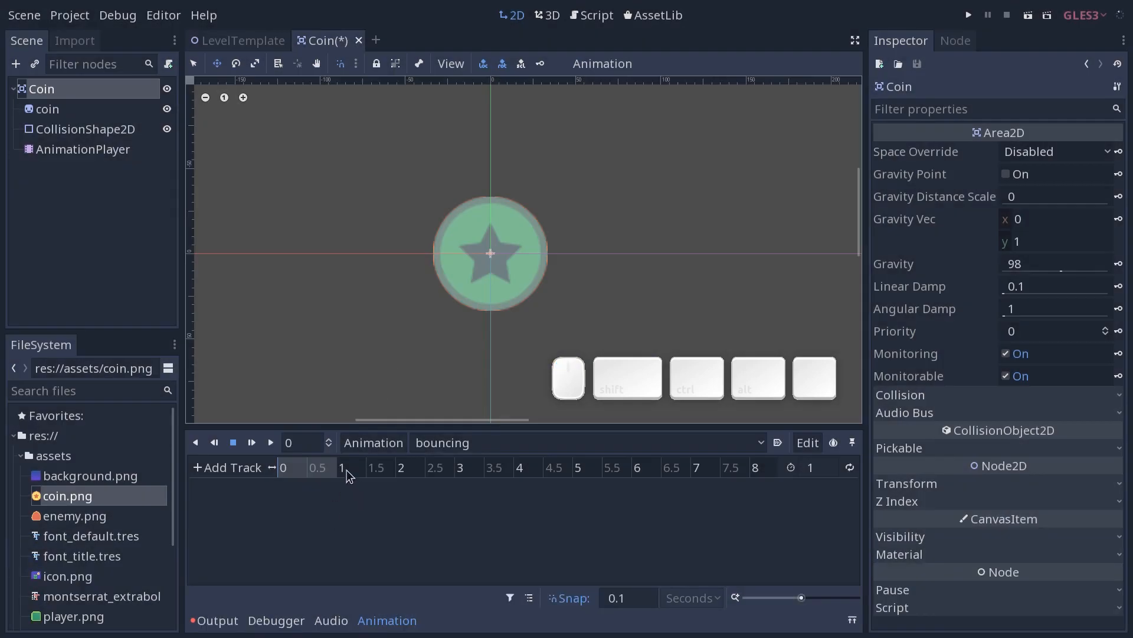
left_click_drag(282, 468, 353, 472)
mouse_move(291, 469)
left_mouse_down()
mouse_move(313, 470)
mouse_move(272, 471)
left_mouse_up()
left_click_drag(801, 598, 792, 601)
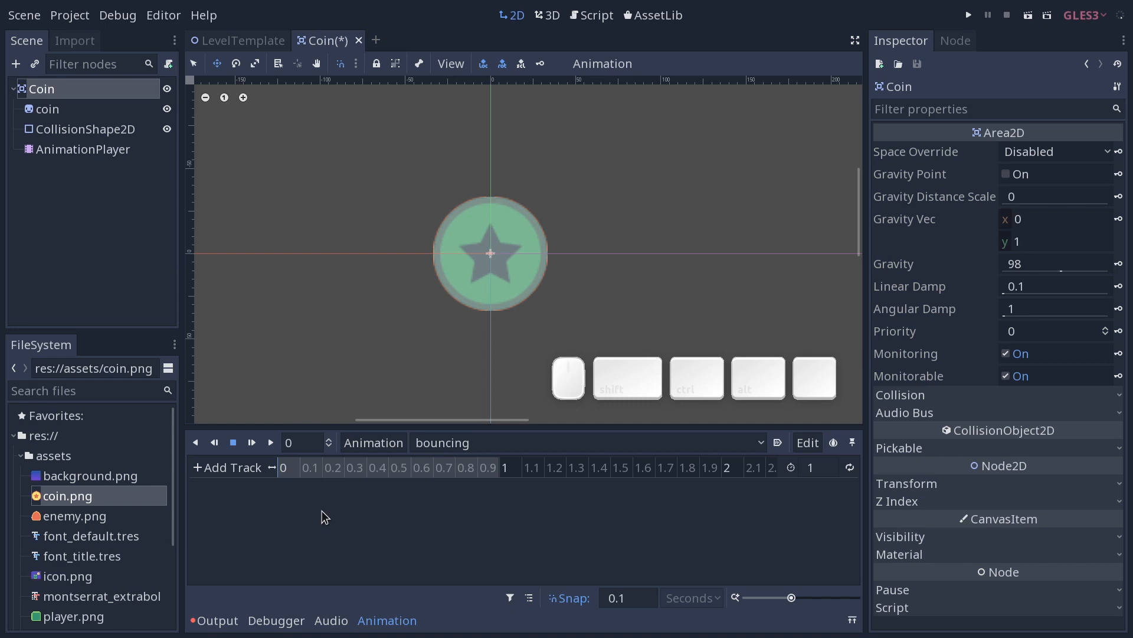
Try moving the root Coin node upward with its children, undo the move, and reselect the root node.
left_click(65, 110)
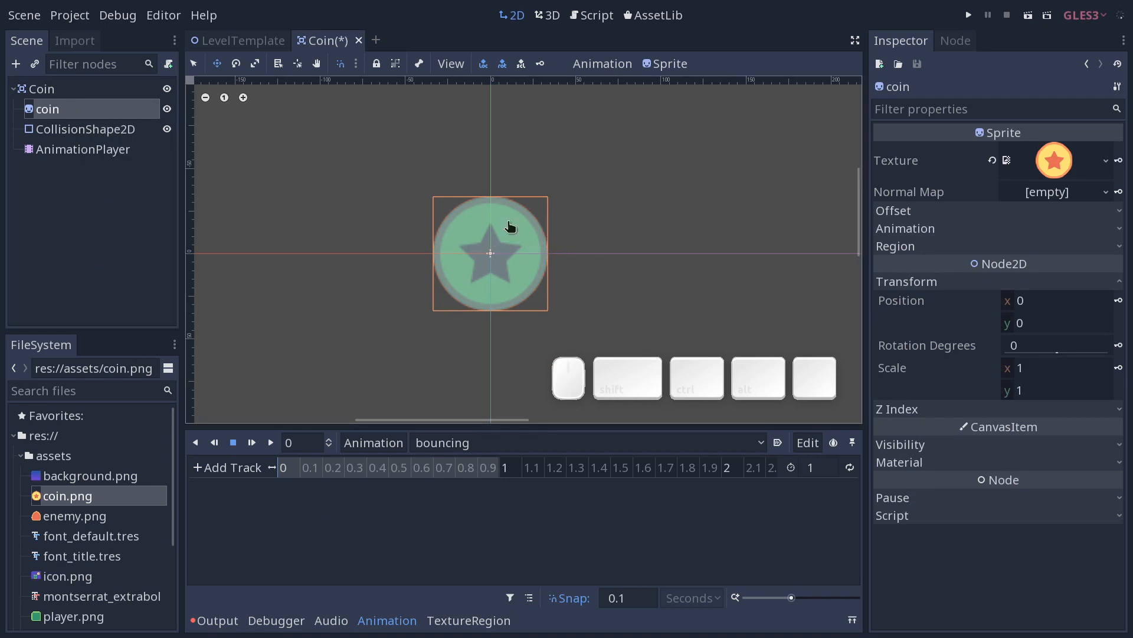
left_click(41, 87)
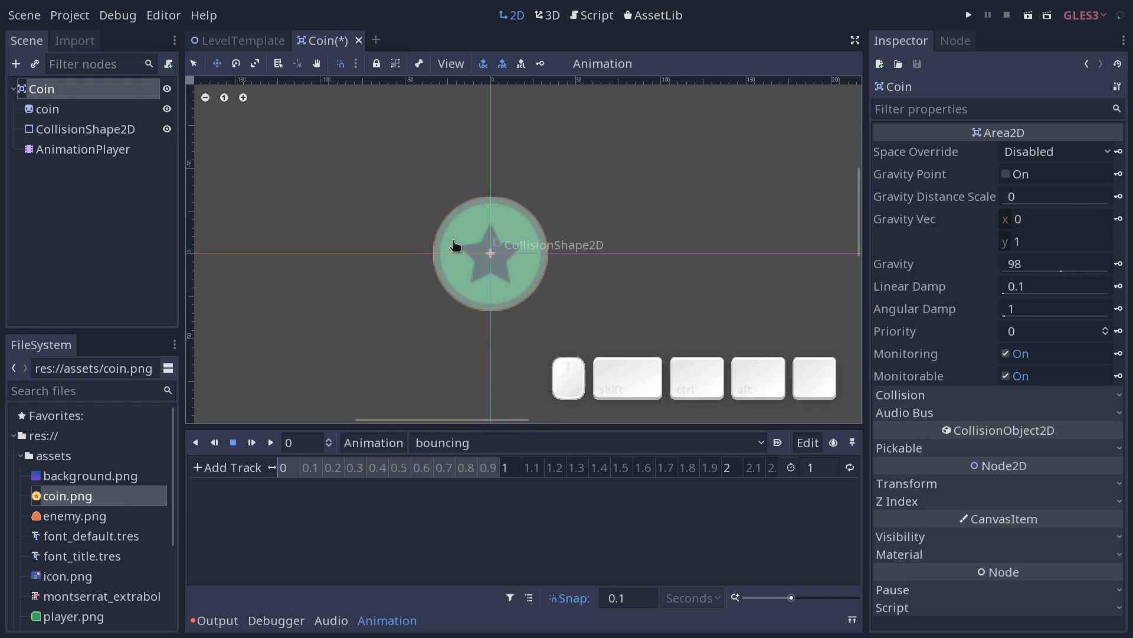
key("w")
left_click_drag(501, 295, 468, 271)
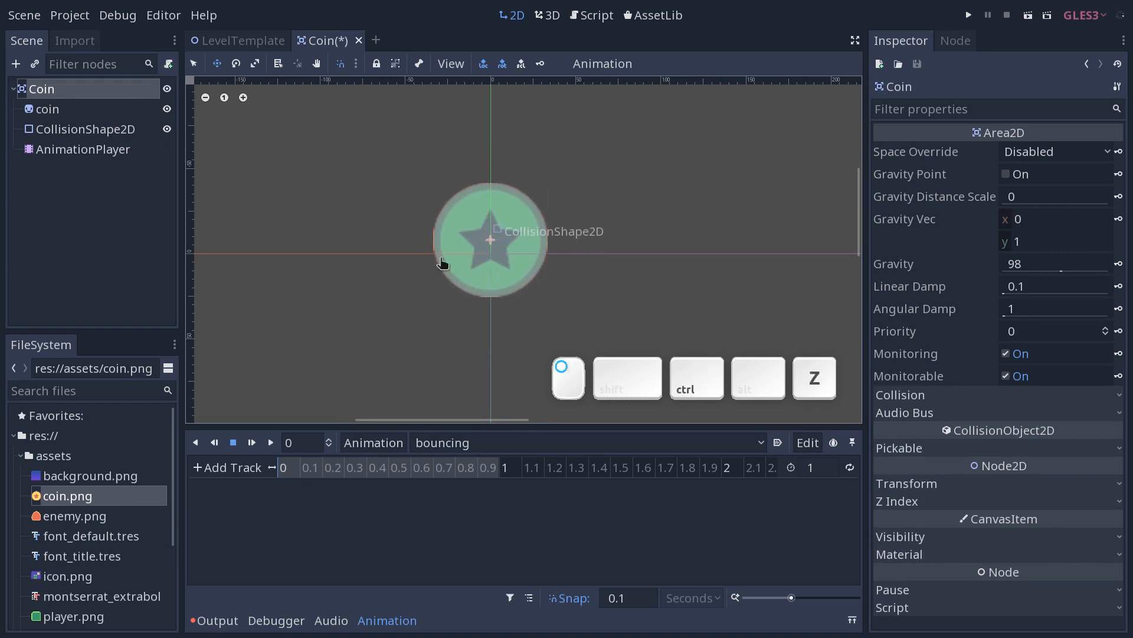
key("ctrl+z")
left_click(110, 130)
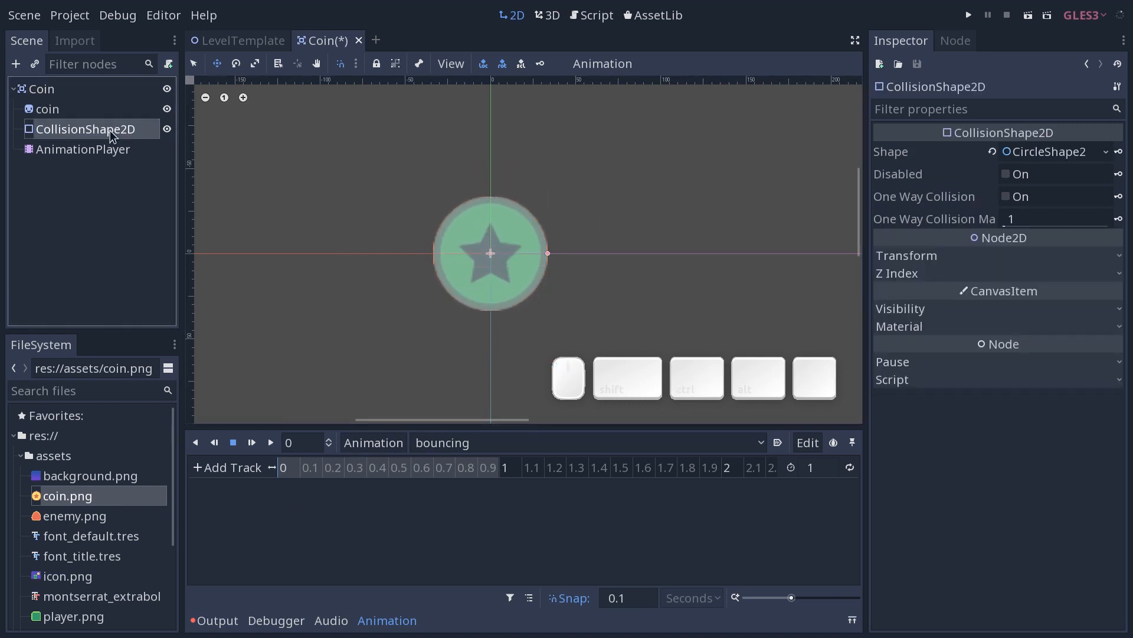
left_click(94, 88)
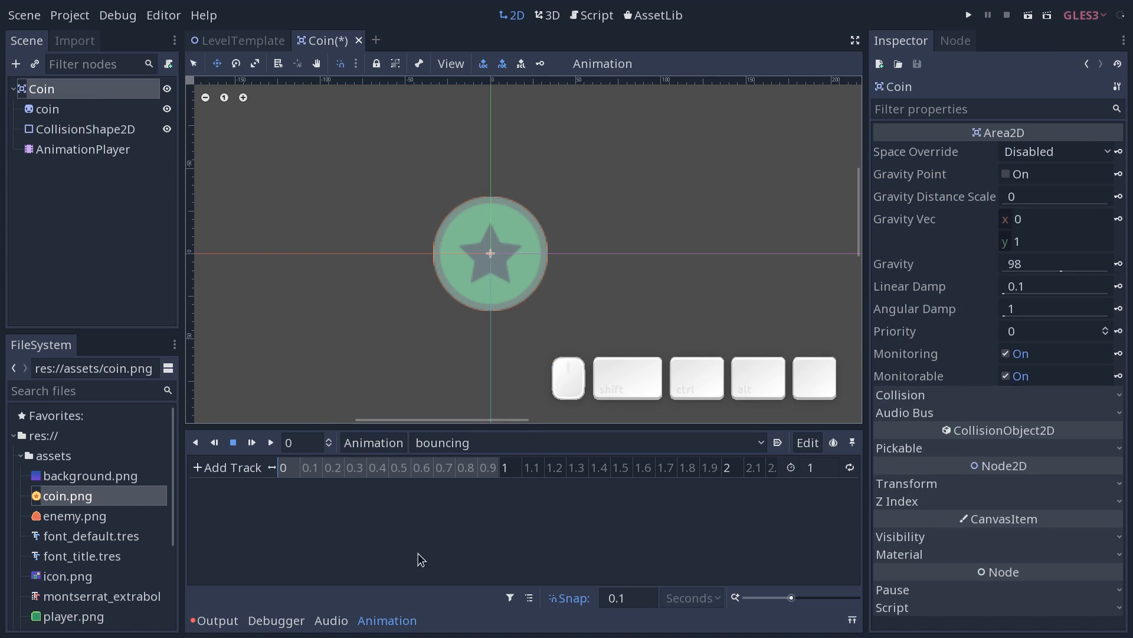
Set the bouncing animation's length to 1.8 seconds and toggle its looping option.
left_click(824, 470)
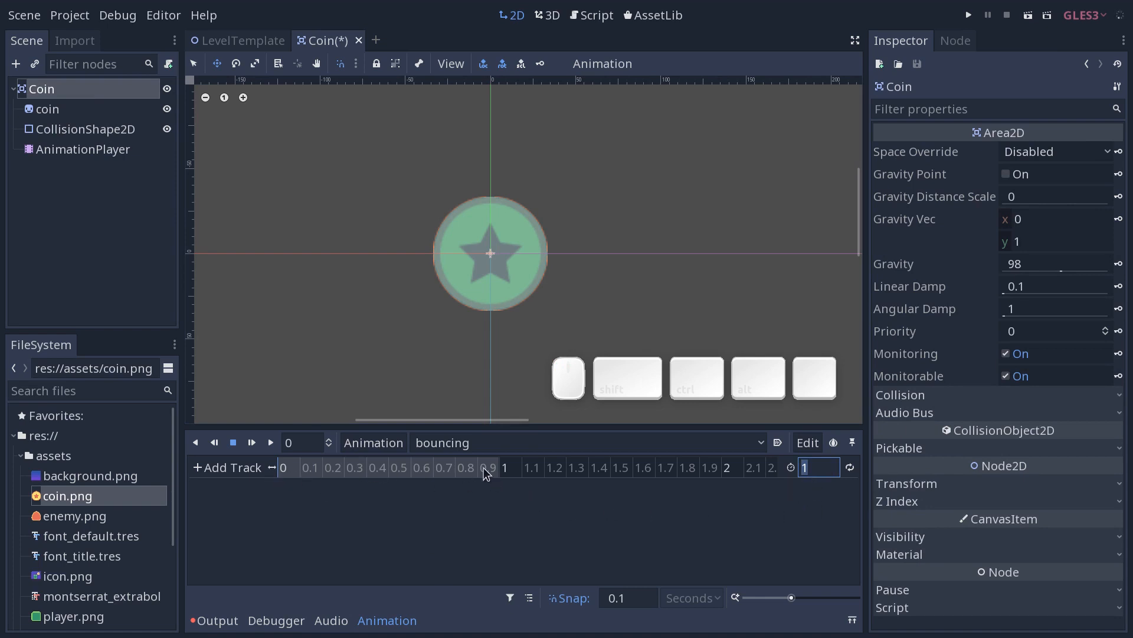
type("1.8")
key("Return")
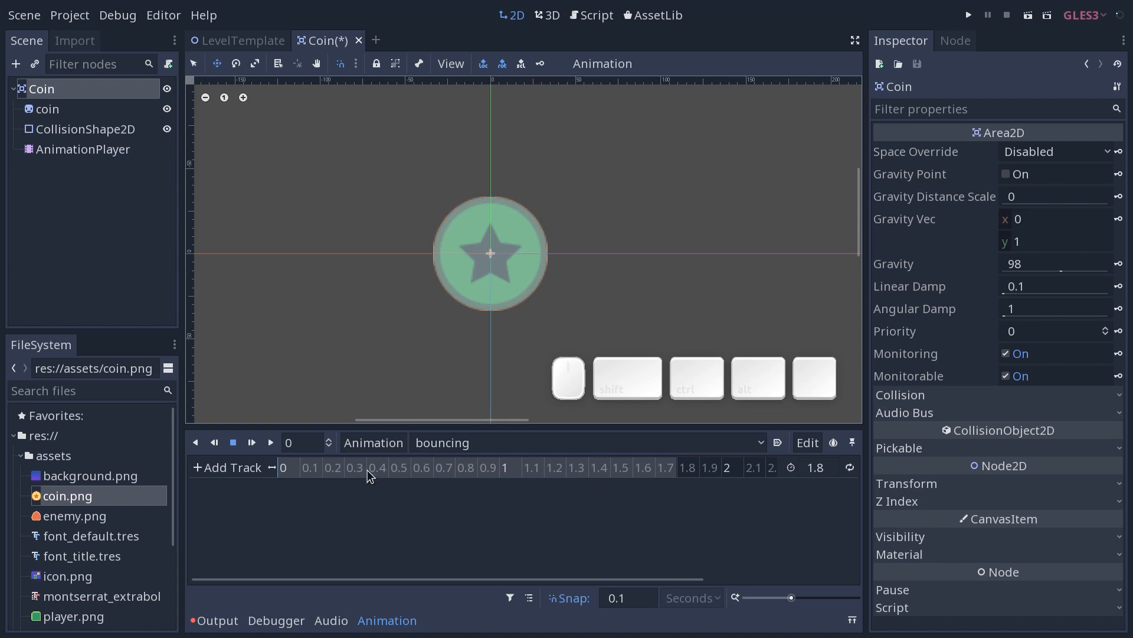
left_click(850, 467)
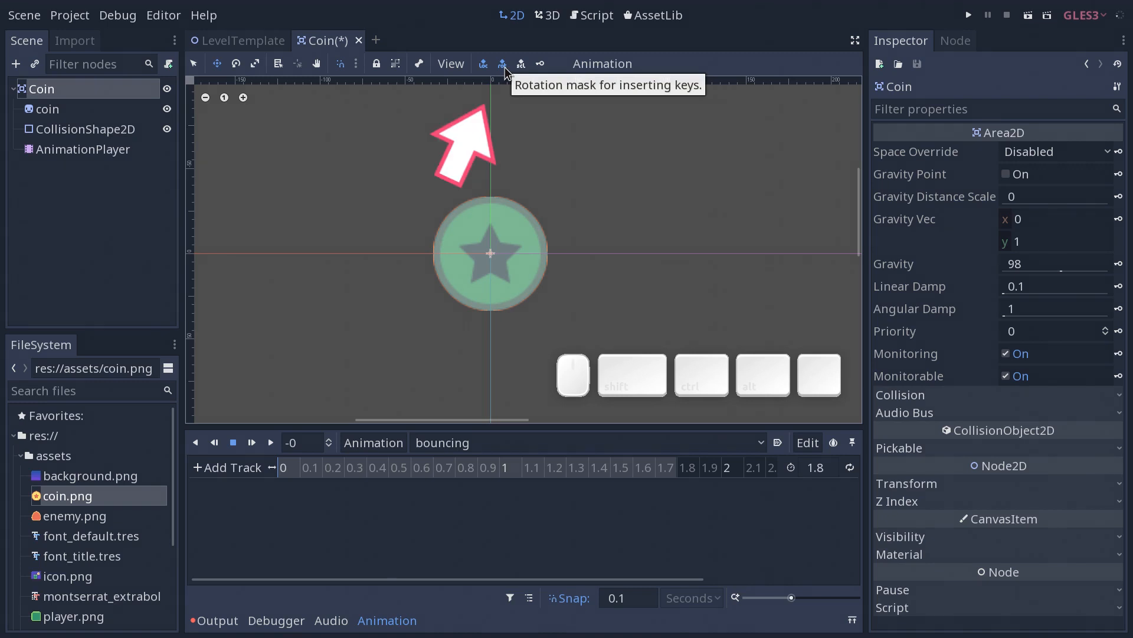
Restrict key insertion to location only and insert a position key for the root Coin node at time 0.
left_click(486, 70)
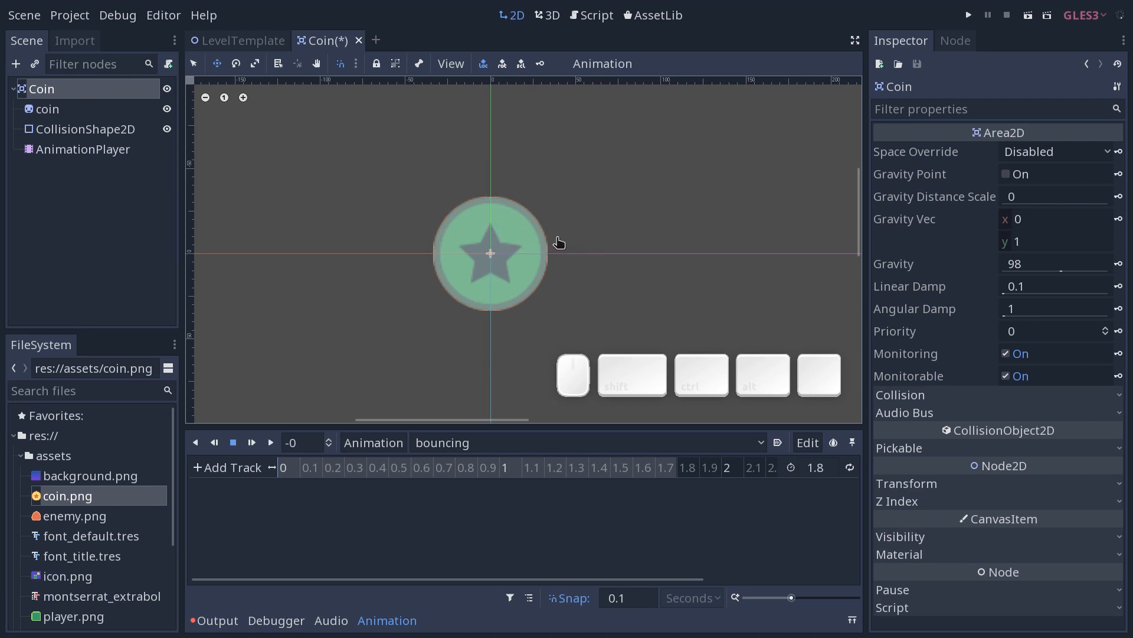
key("Insert")
key("ctrl+z")
key("Insert")
key("ctrl+z")
left_click(541, 65)
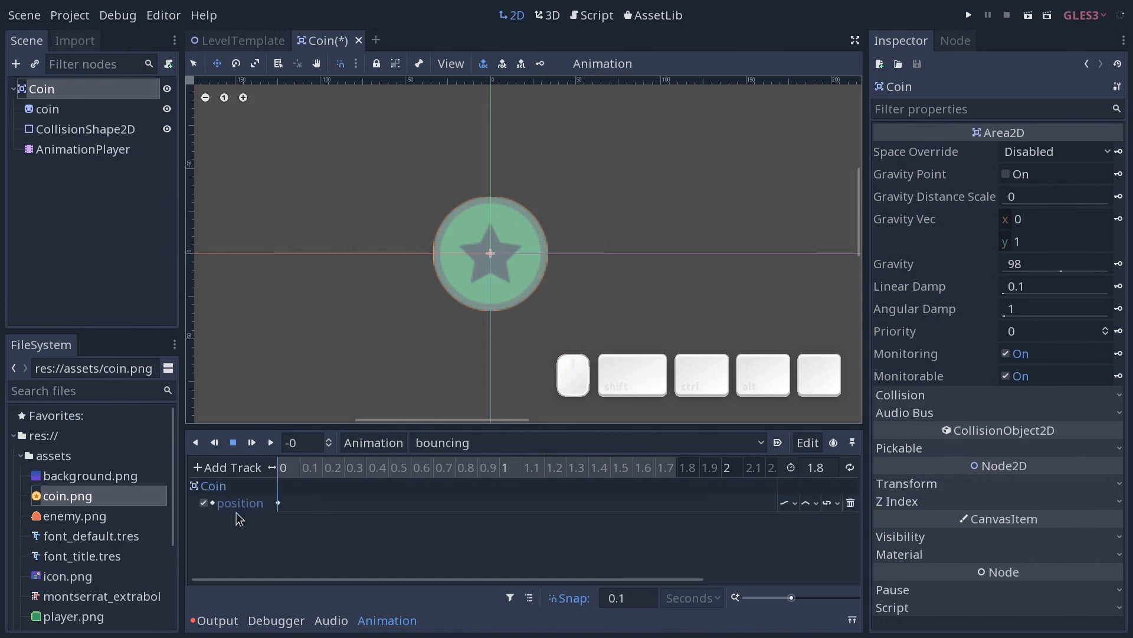
Examine the new Coin position track and the x and y values of its key at time 0.
left_click(227, 491)
left_click(60, 90)
left_click(278, 503)
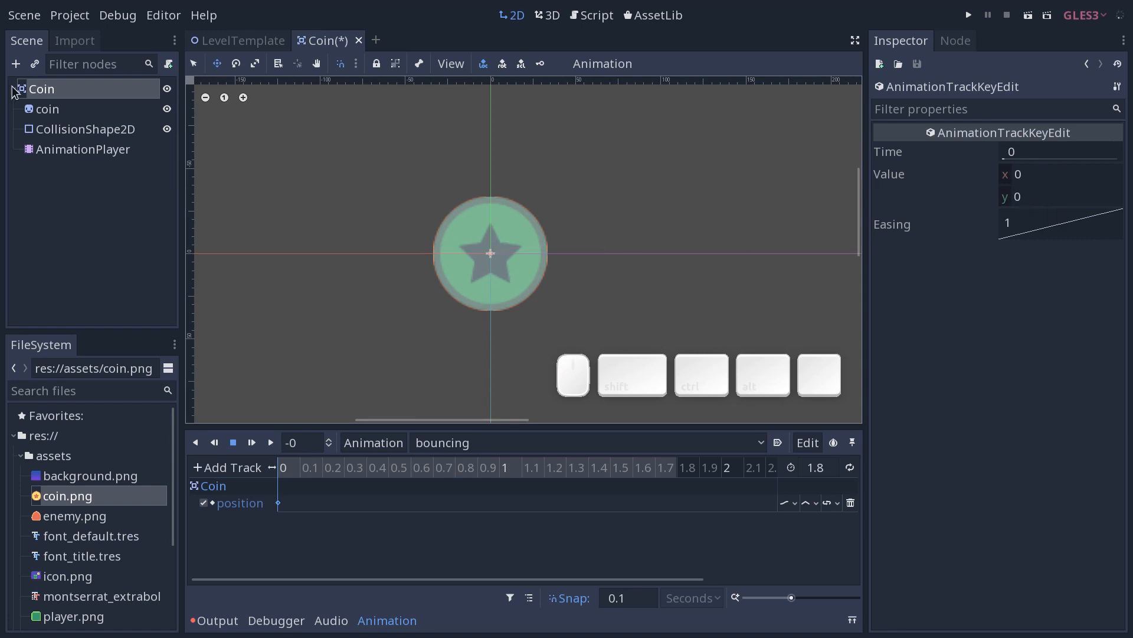
left_click(1038, 173)
left_click(1041, 192)
left_click(1036, 179)
left_click(1039, 190)
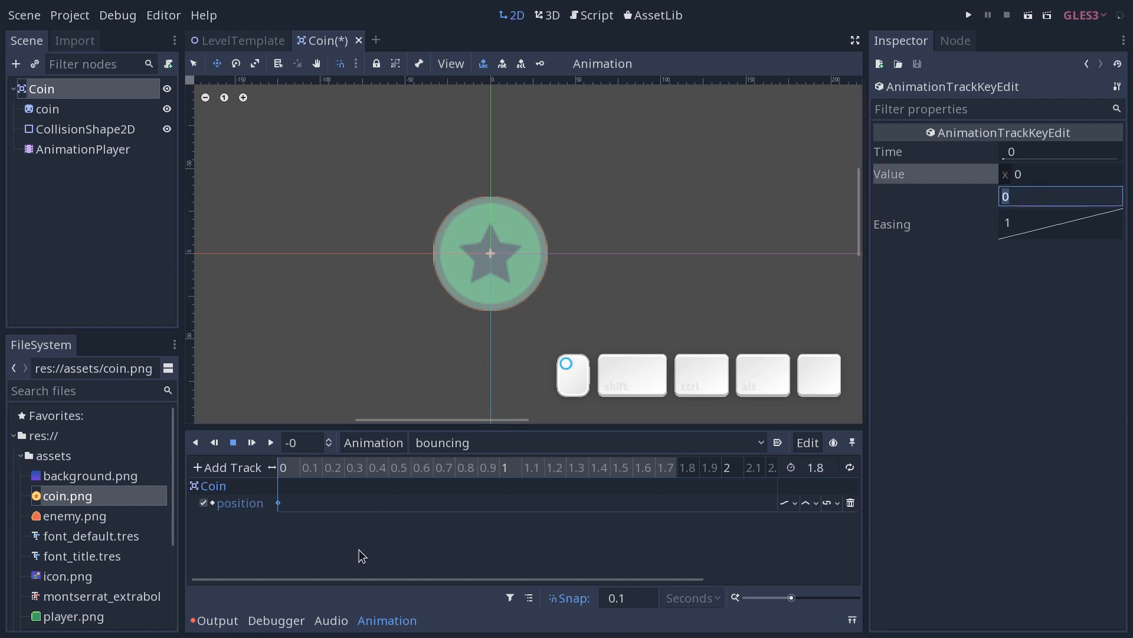
left_click(293, 506)
left_click(279, 503)
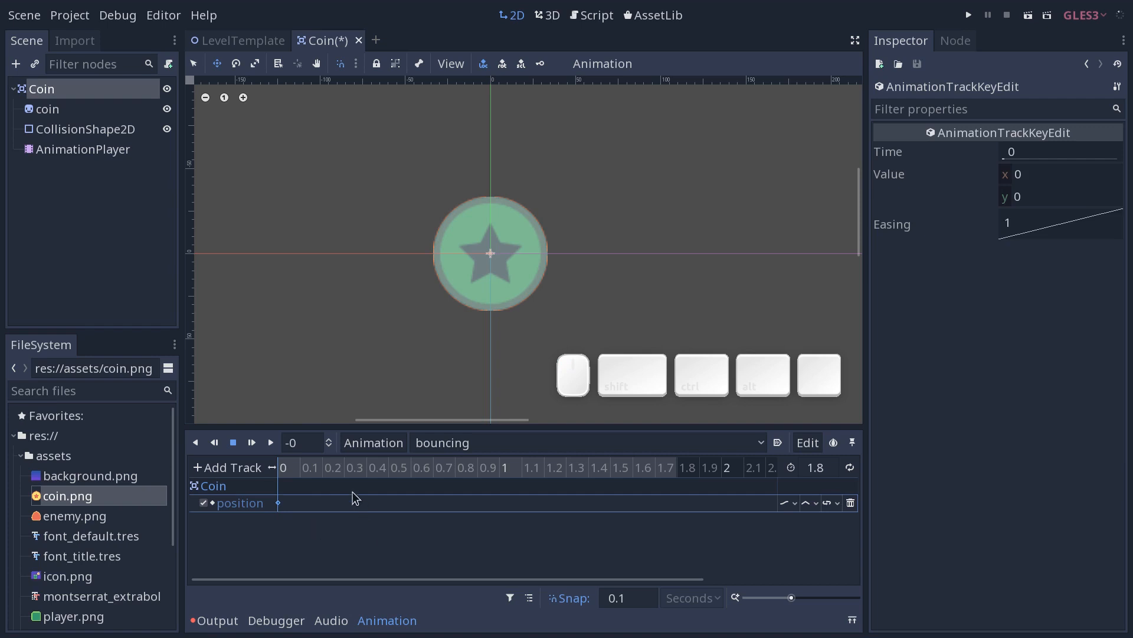
At 0.9 seconds, move the Coin node straight up by about 21 pixels and insert a position key.
left_click_drag(302, 472, 478, 469)
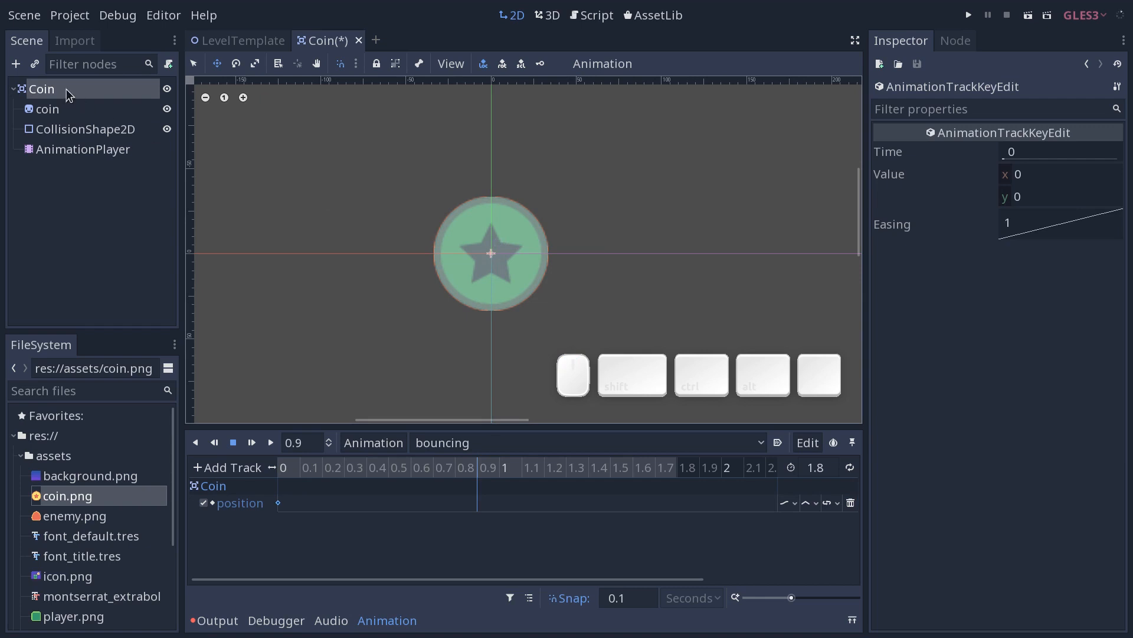
key("w")
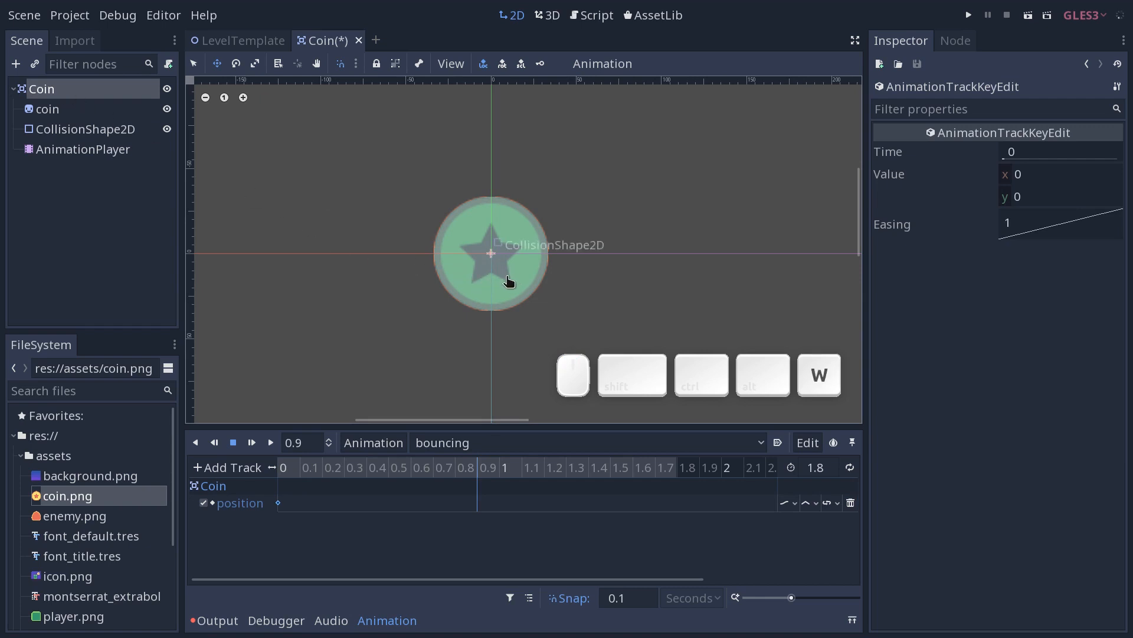
left_click_drag(501, 292, 508, 261)
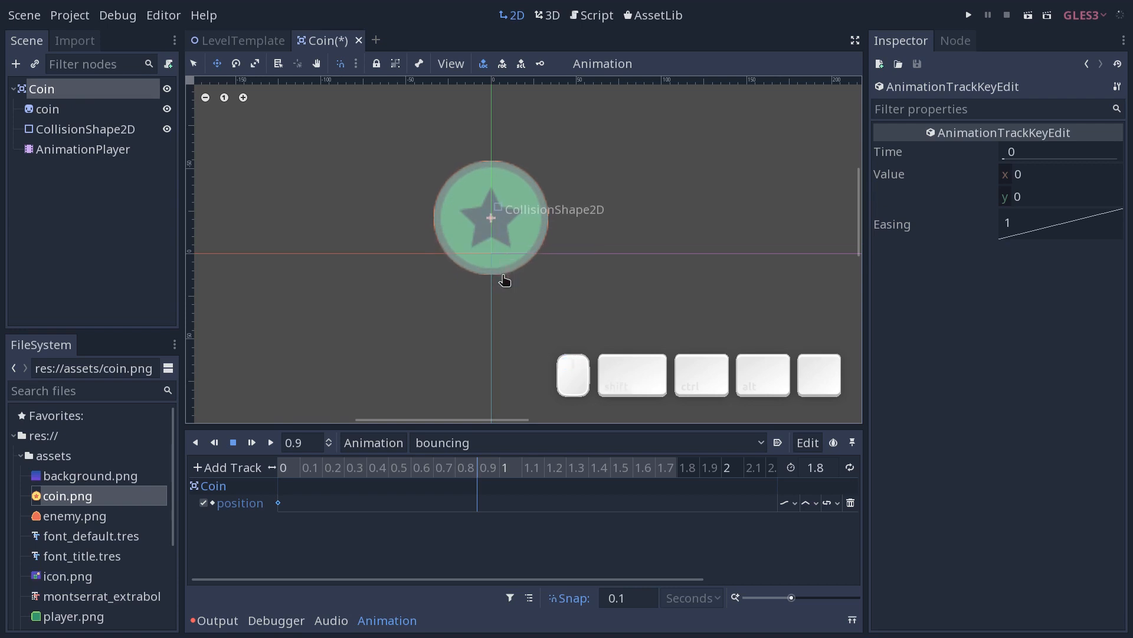
key("Insert")
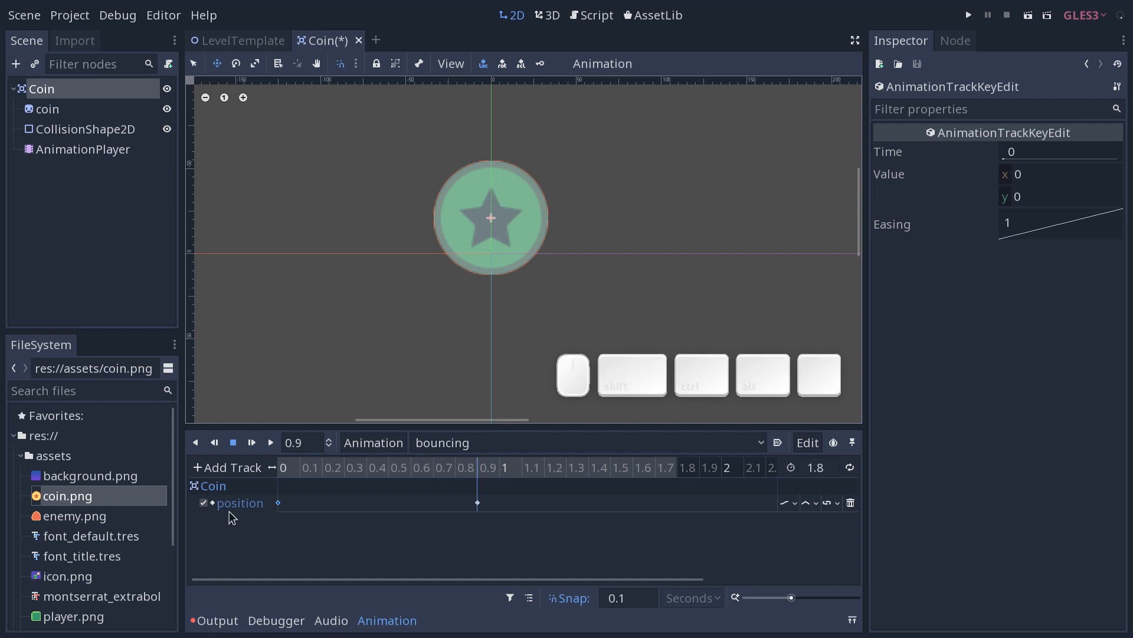
Scrub through the timeline to preview the coin's movement and inspect the position key at 0.9 seconds.
left_click(299, 463)
left_click_drag(298, 452, 457, 470)
left_click_drag(373, 470, 275, 502)
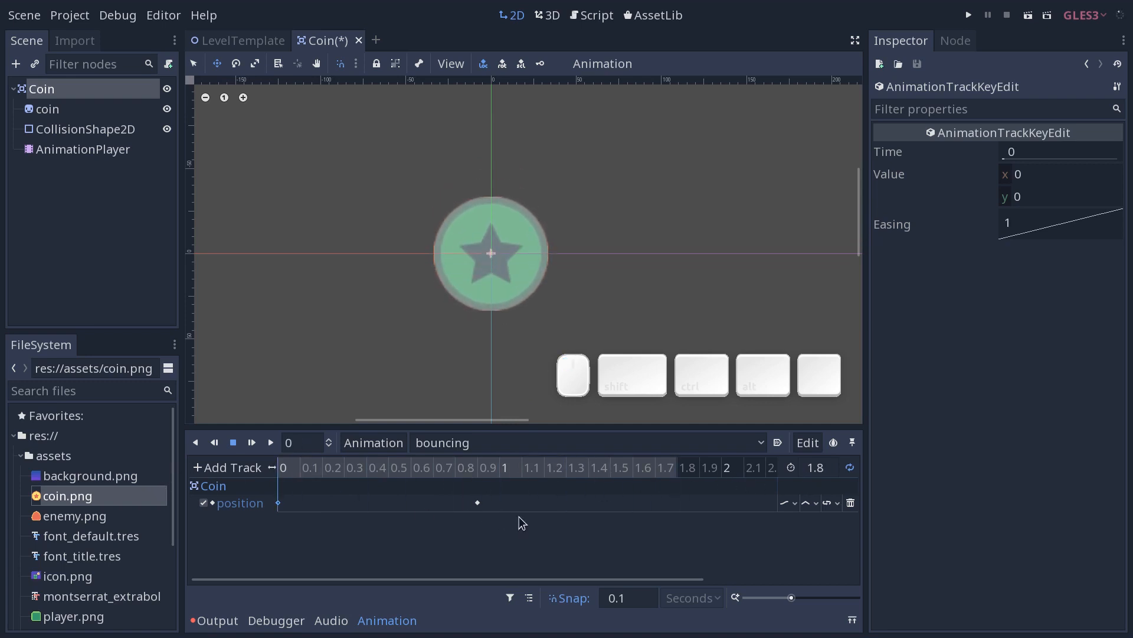
left_click(478, 503)
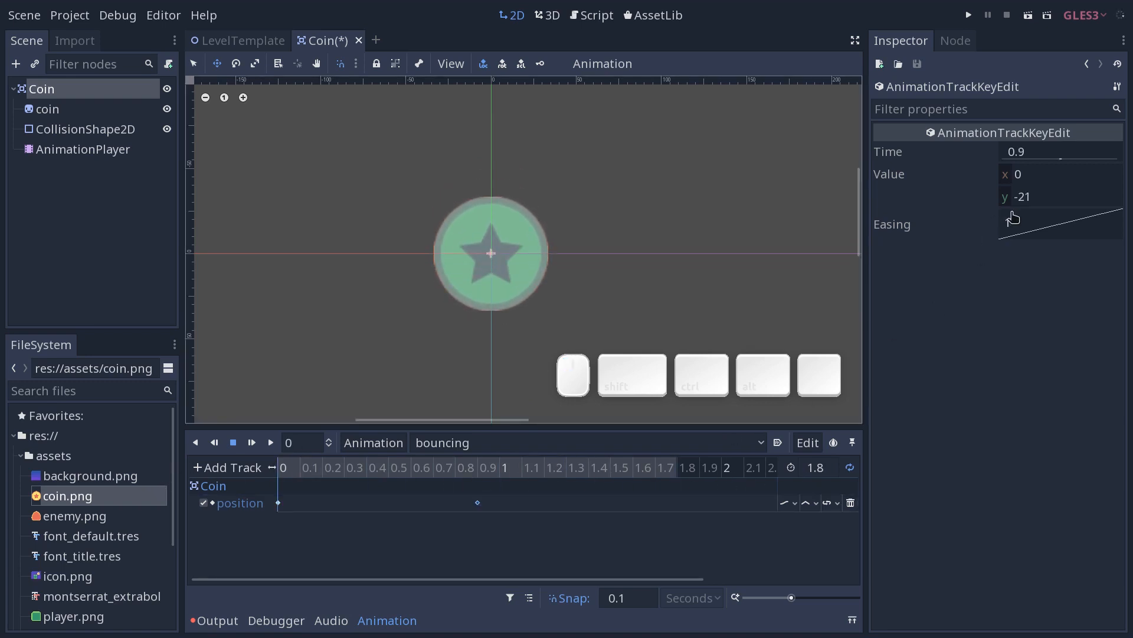
At time 0, move the Coin node straight down by about 14 pixels and update its position key.
left_click(278, 502)
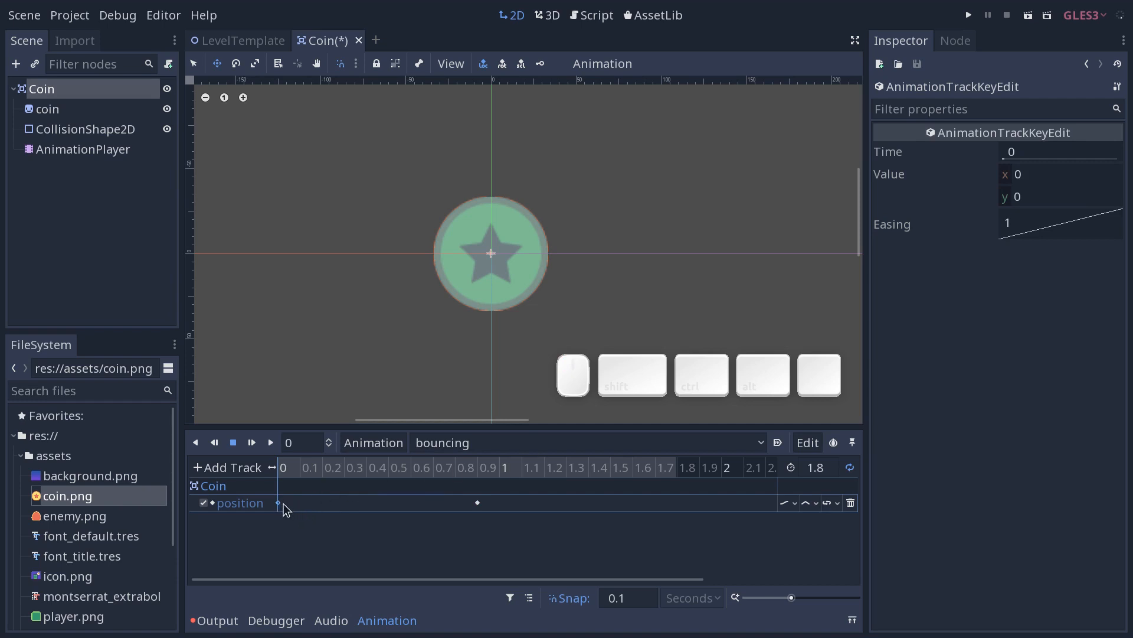
left_click_drag(506, 262, 510, 279, "shift")
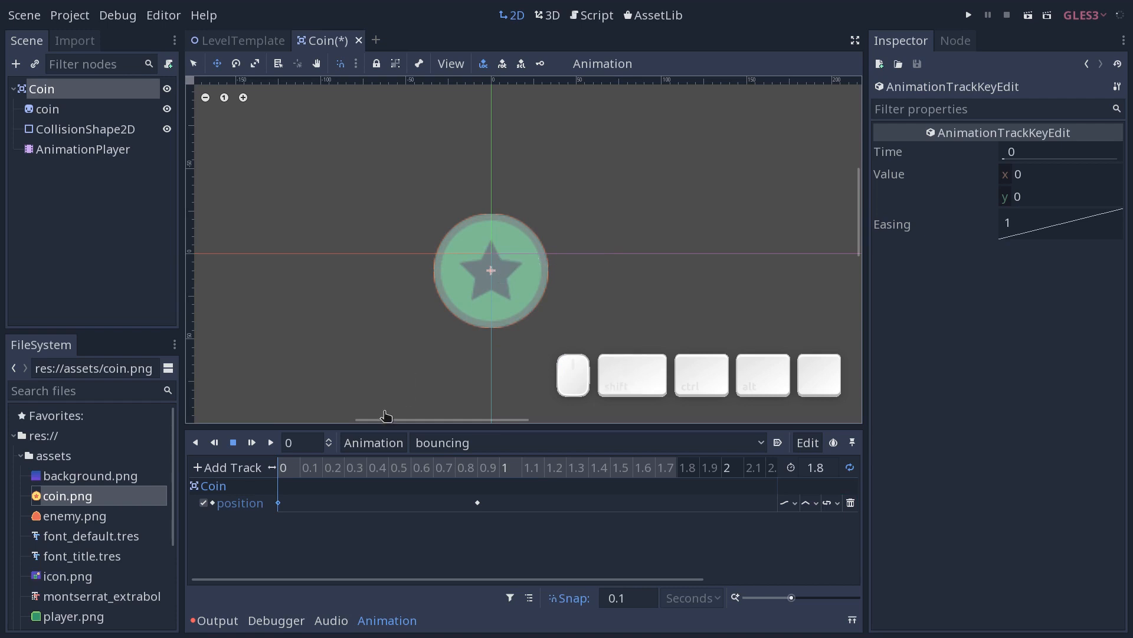
left_click(284, 474)
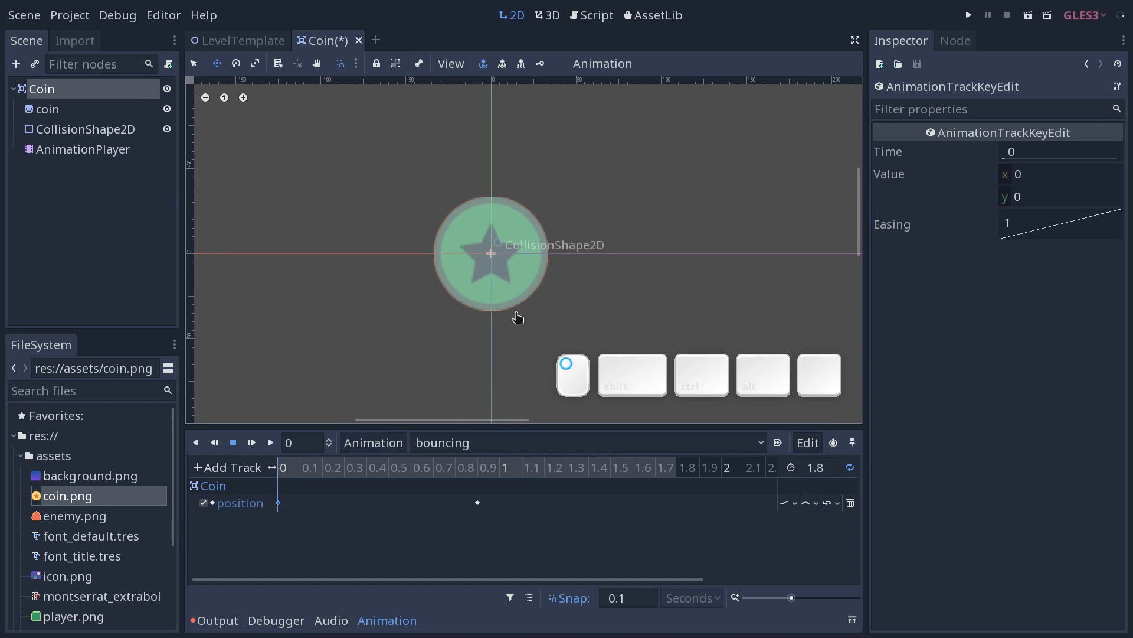
left_click_drag(518, 317, 517, 329, "shift")
key("Insert")
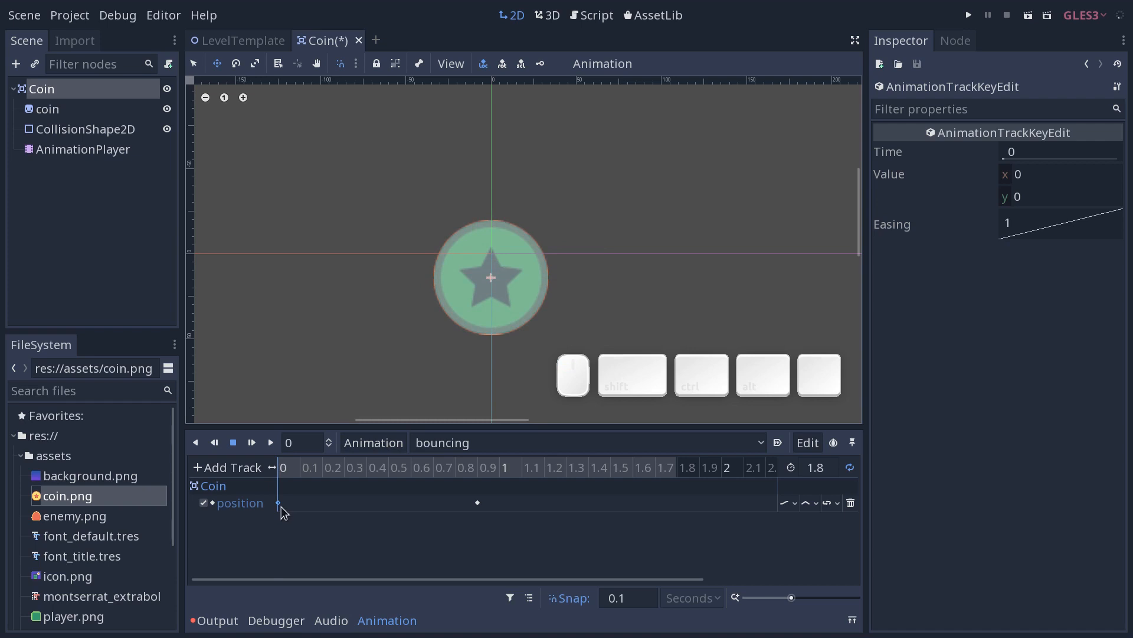
Scrub to the 0.9-second key, play the bouncing animation from the start to check the motion, and stop playback.
mouse_move(281, 506)
left_click_drag(284, 468, 488, 481)
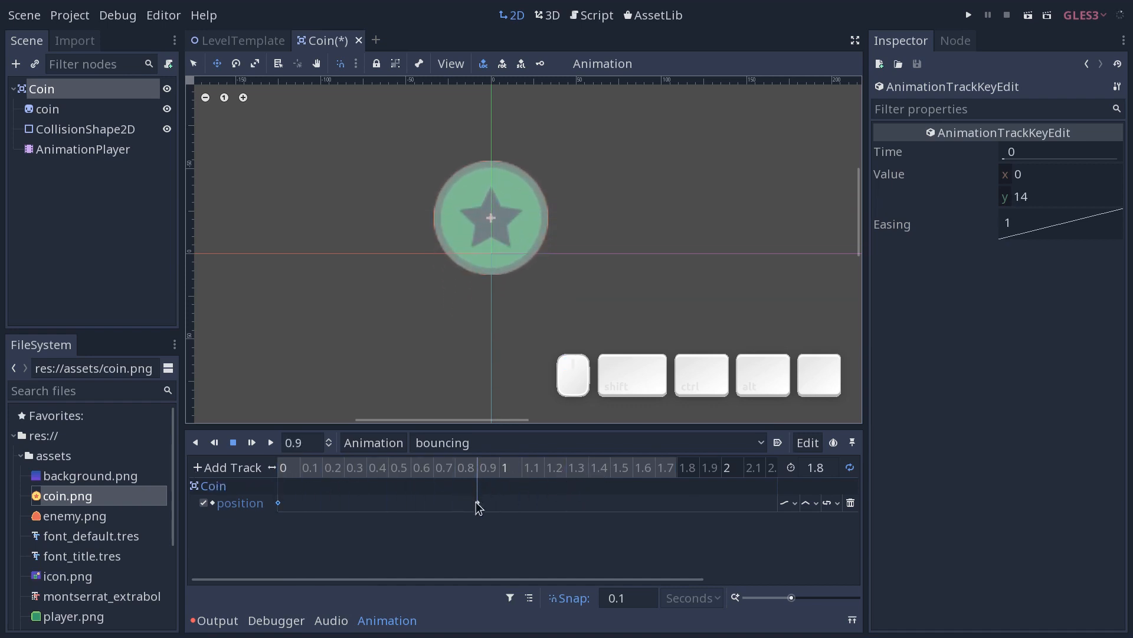
key("shift+d")
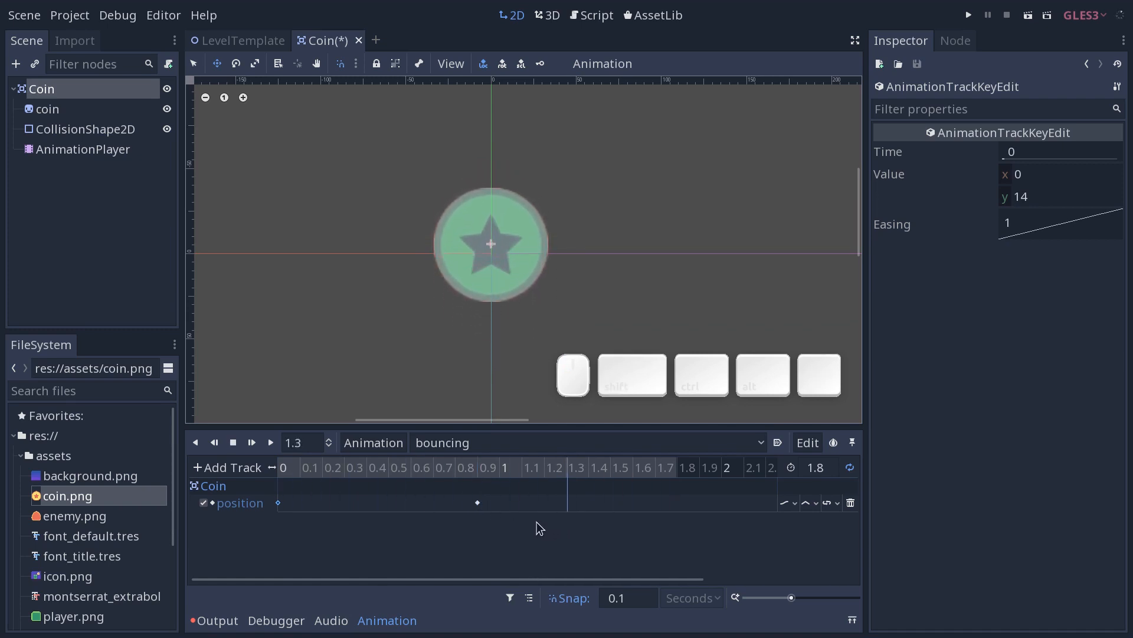
key("space")
key("shift+d")
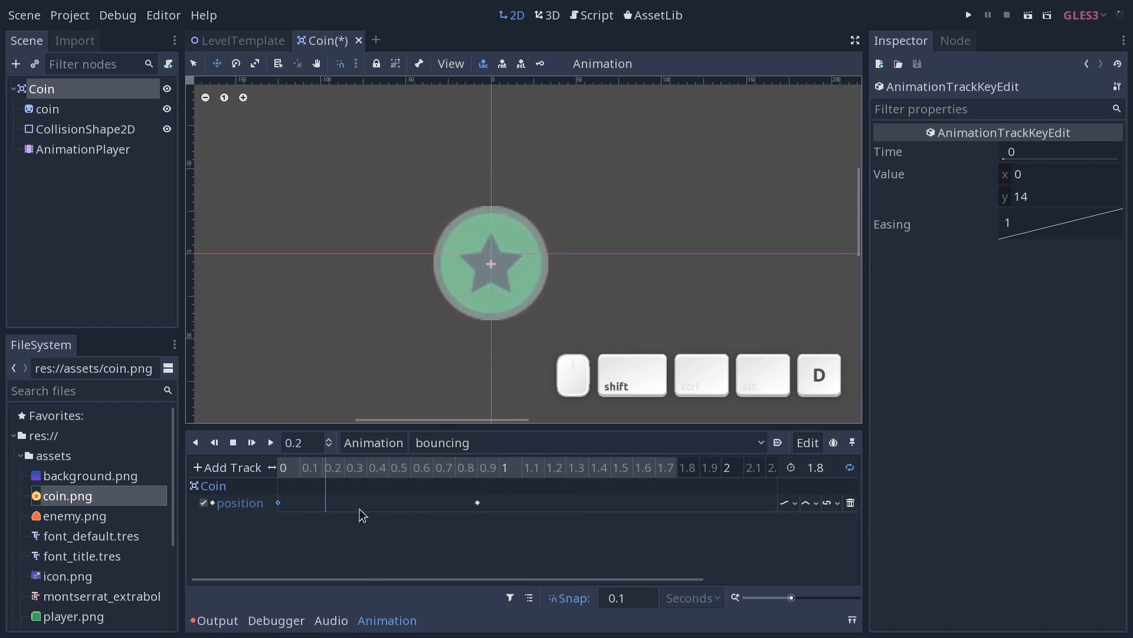
key("s")
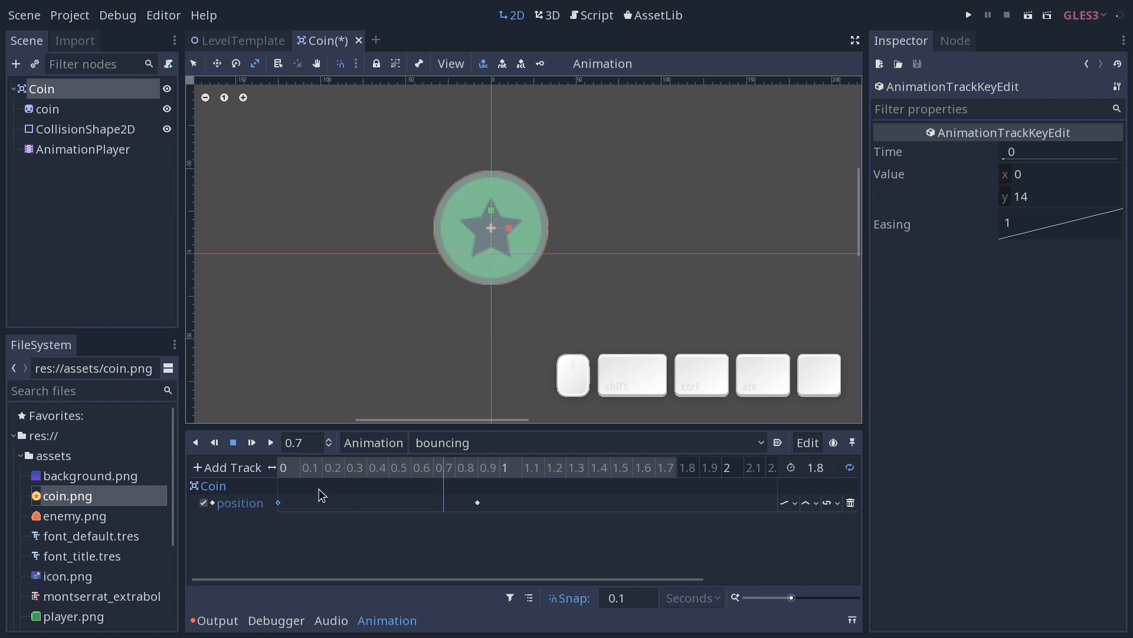
Set the y value of the position key at 0 seconds to 10 and of the key at 0.9 seconds to -10.
left_click_drag(301, 526, 267, 479)
left_click(1035, 201)
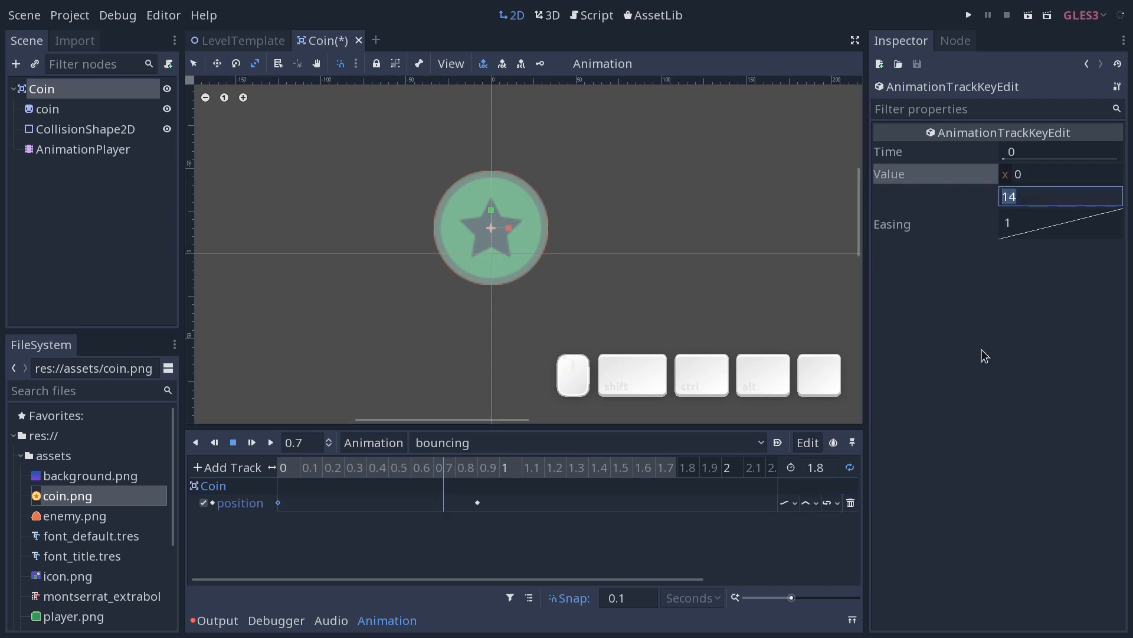
type("10")
key("Return")
left_click_drag(521, 531, 473, 497)
left_click(1031, 198)
type("-10")
key("Return")
Replay the animation from the start to check the adjusted bounce, stop it, and scrub to 0.4 seconds.
key("shift+d")
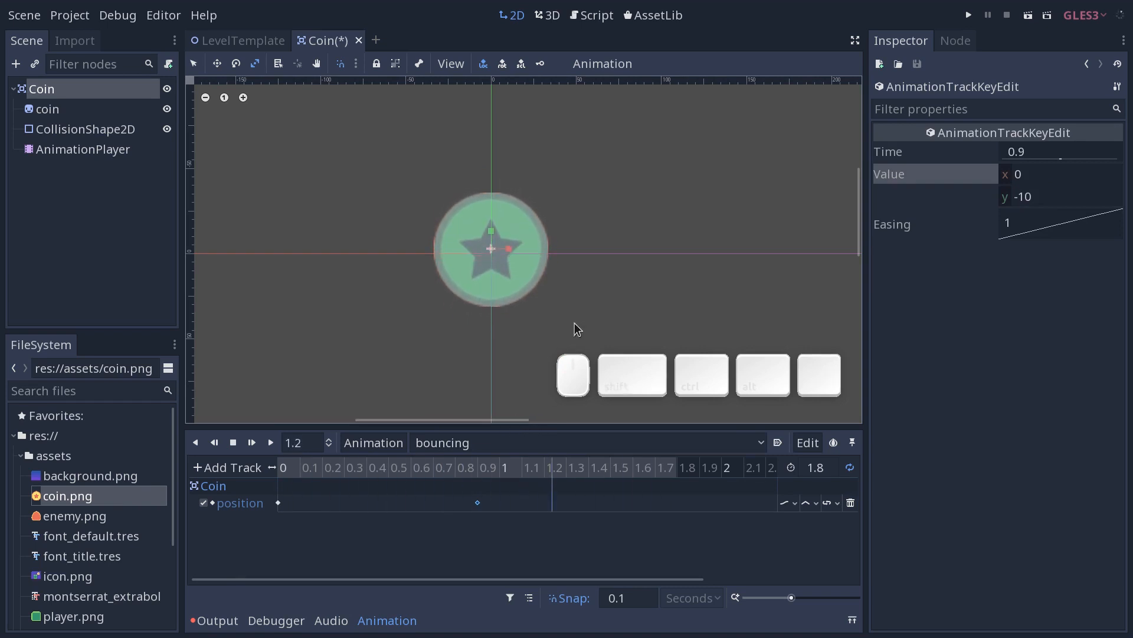
scroll(614, 278, "down", 3)
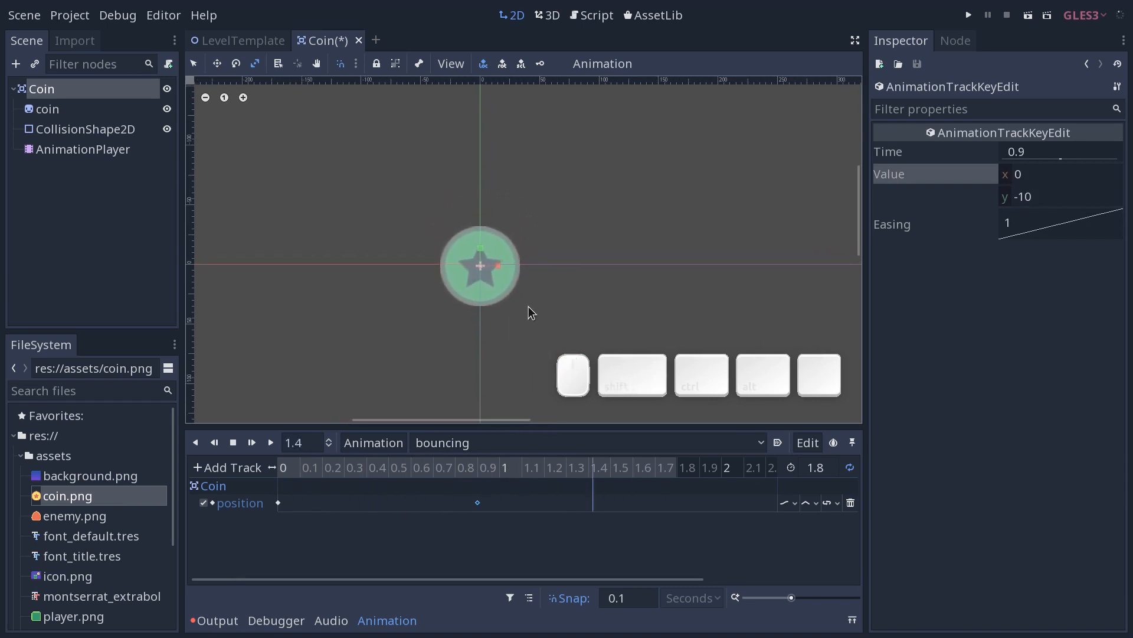
key("shift+d")
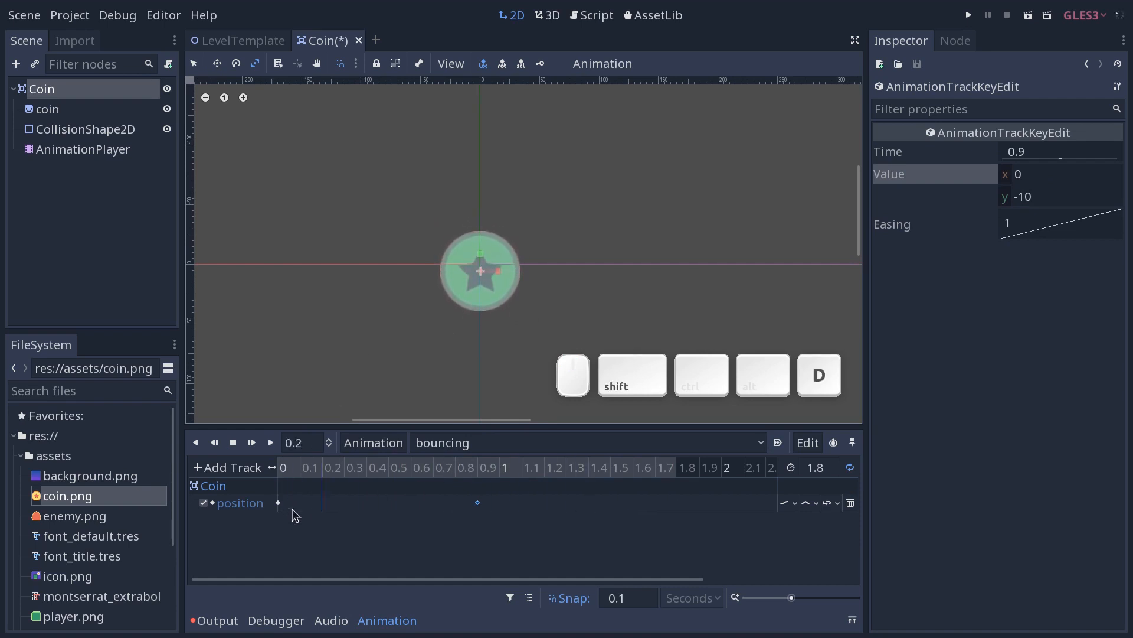
key("s")
left_click_drag(283, 464, 362, 481)
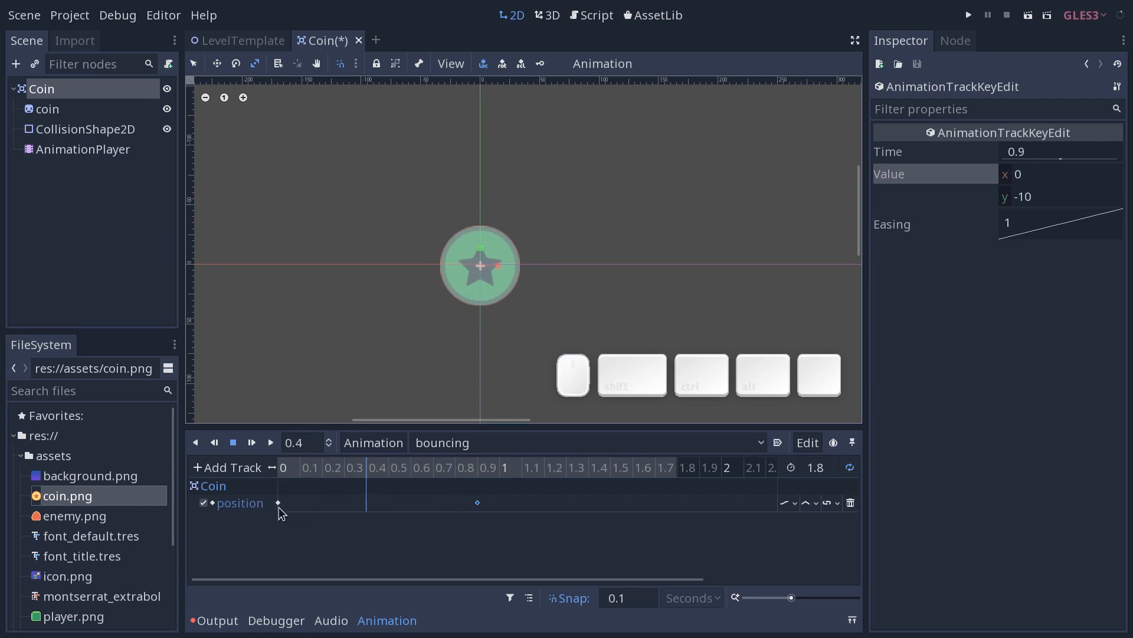
Set the easing of the position key at 0 seconds to about 0.27 and play the bouncing animation from the start.
left_click_drag(257, 529, 377, 481)
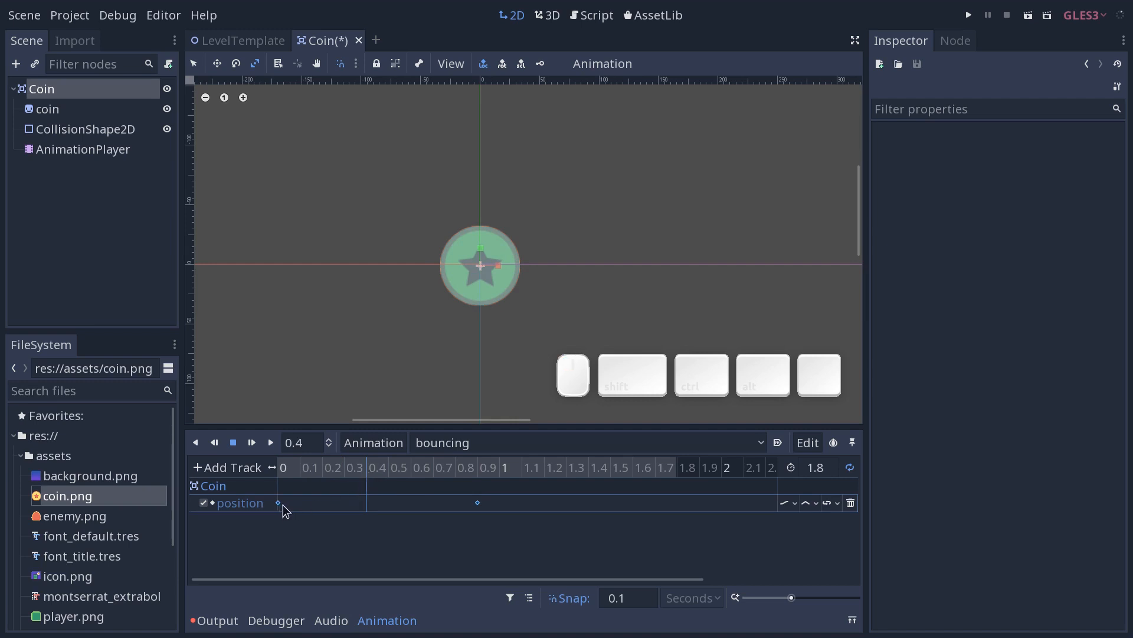
left_click_drag(327, 473, 277, 483)
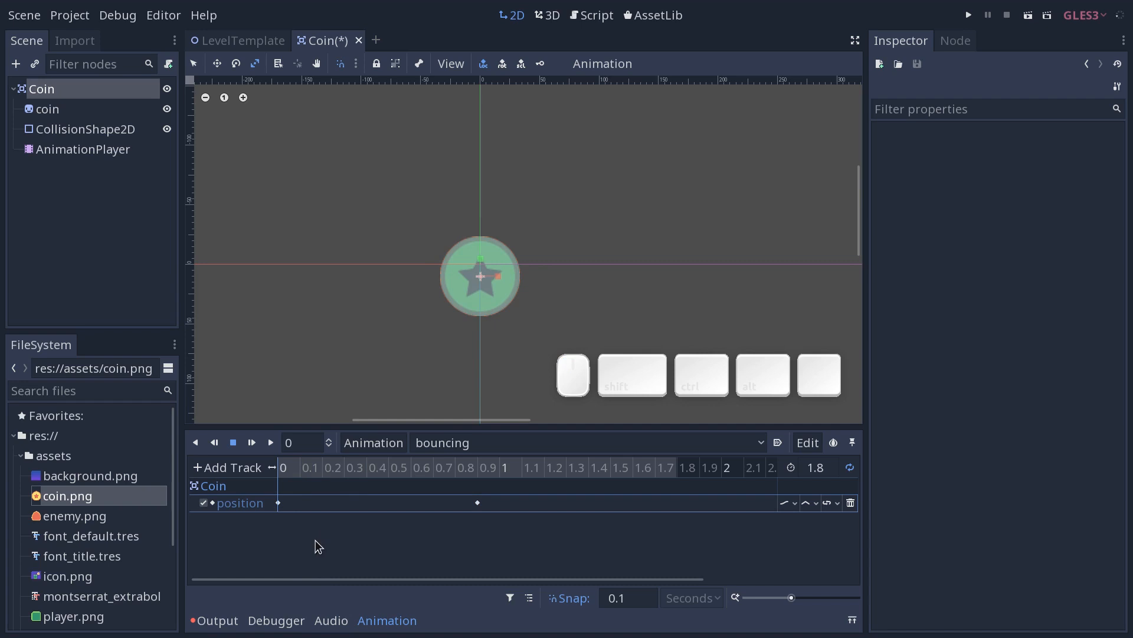
left_click_drag(318, 542, 264, 487)
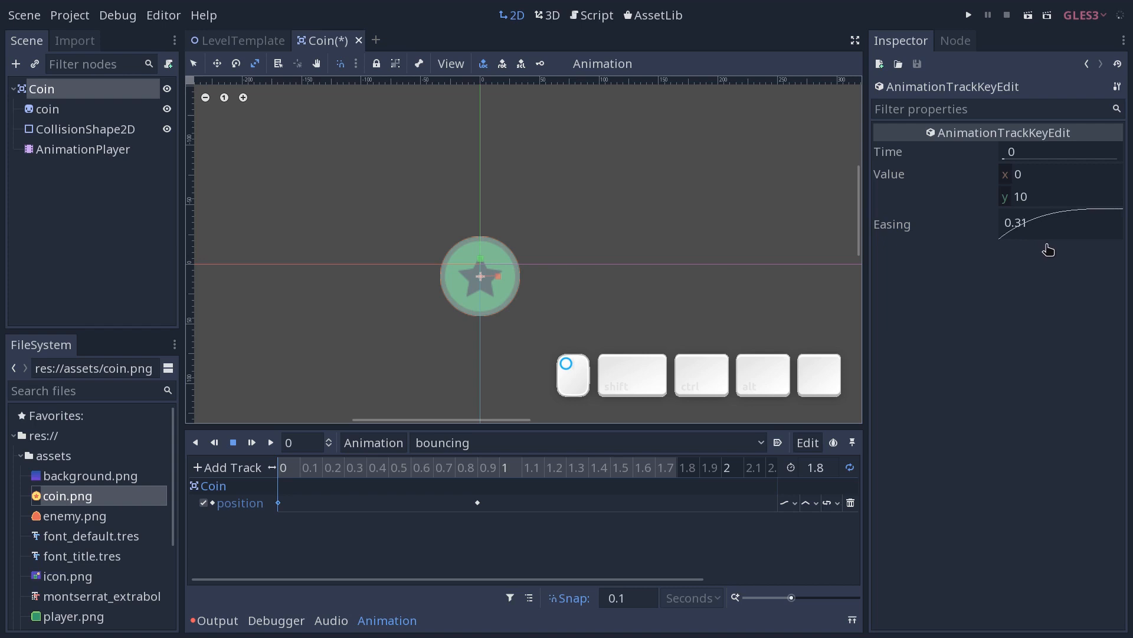
key("shift+d")
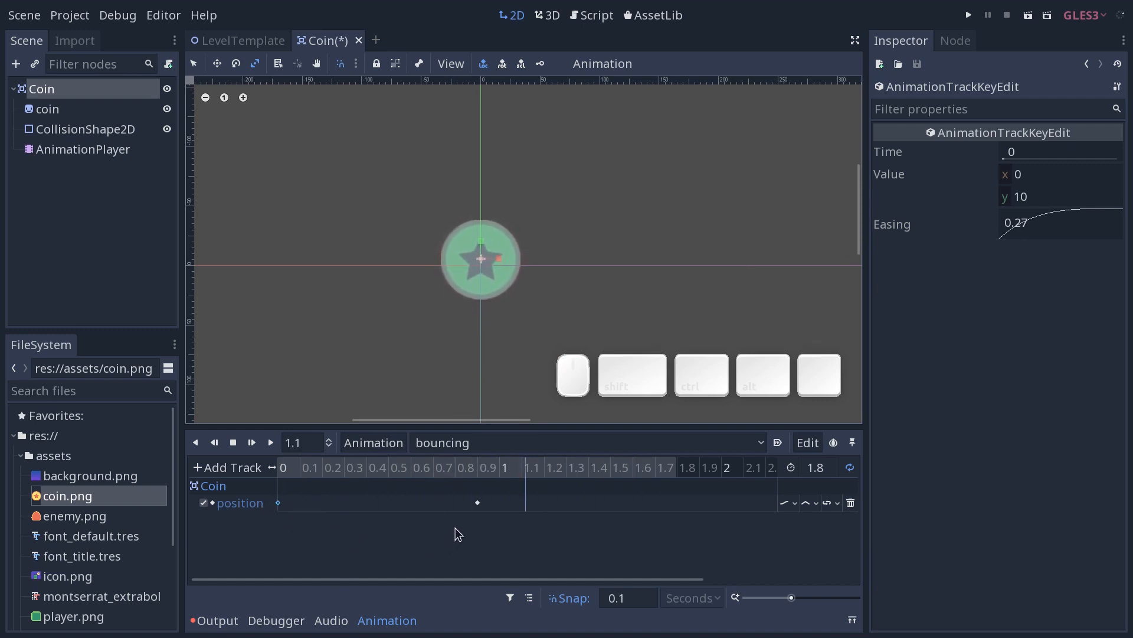
Set the easing of the position key at 0.9 seconds to about 2.73 and deselect the key.
left_click_drag(444, 535, 504, 490)
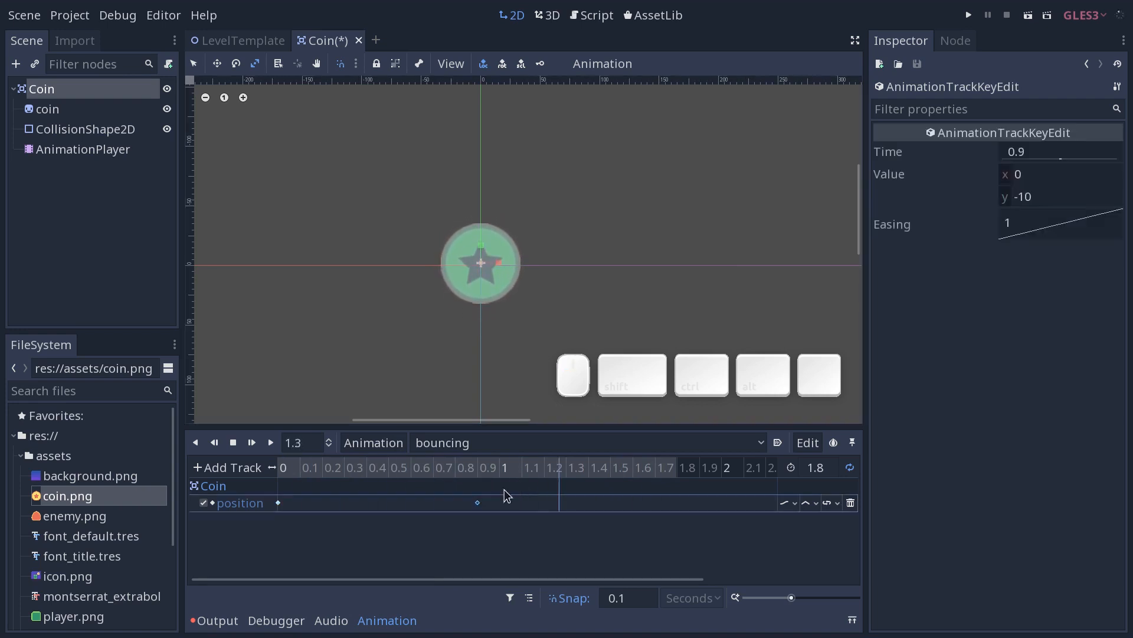
left_click(422, 549)
left_click_drag(424, 555, 519, 479)
left_click_drag(1044, 227, 1063, 228)
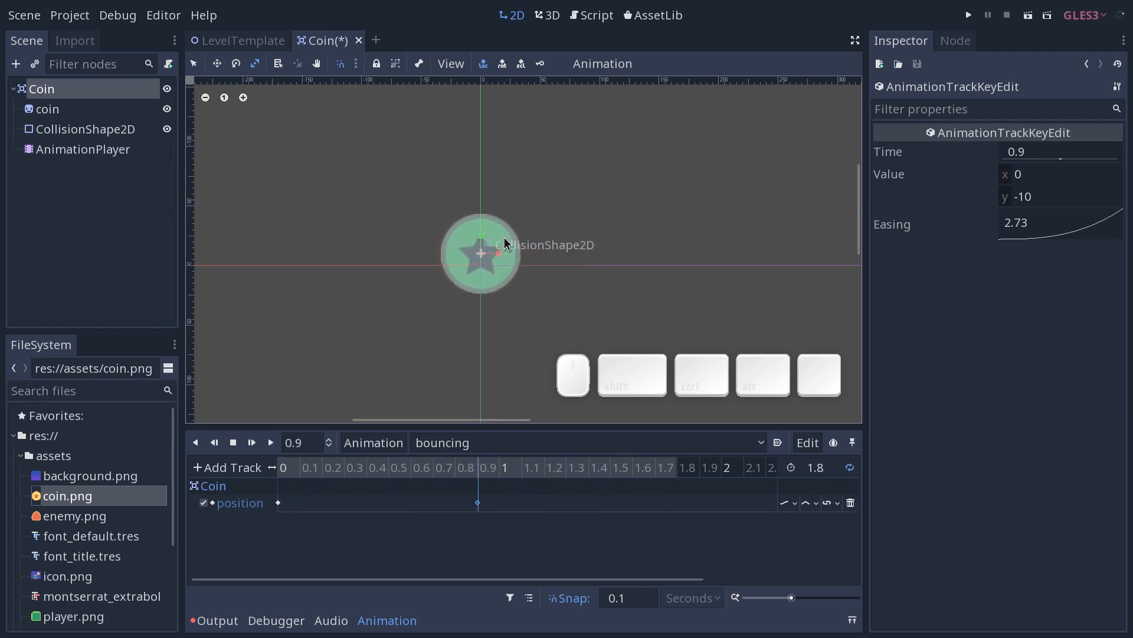
left_click(523, 520)
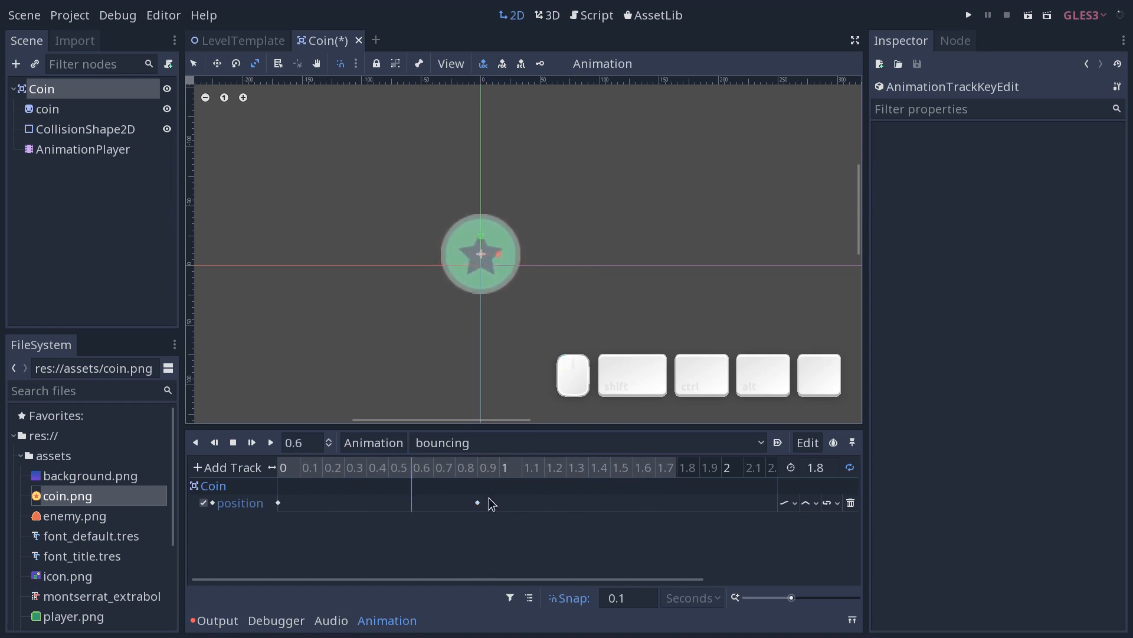
Move the position key at 0.9 seconds to 0.7 seconds and set the animation length to 1.4 seconds.
left_click_drag(477, 503, 435, 509)
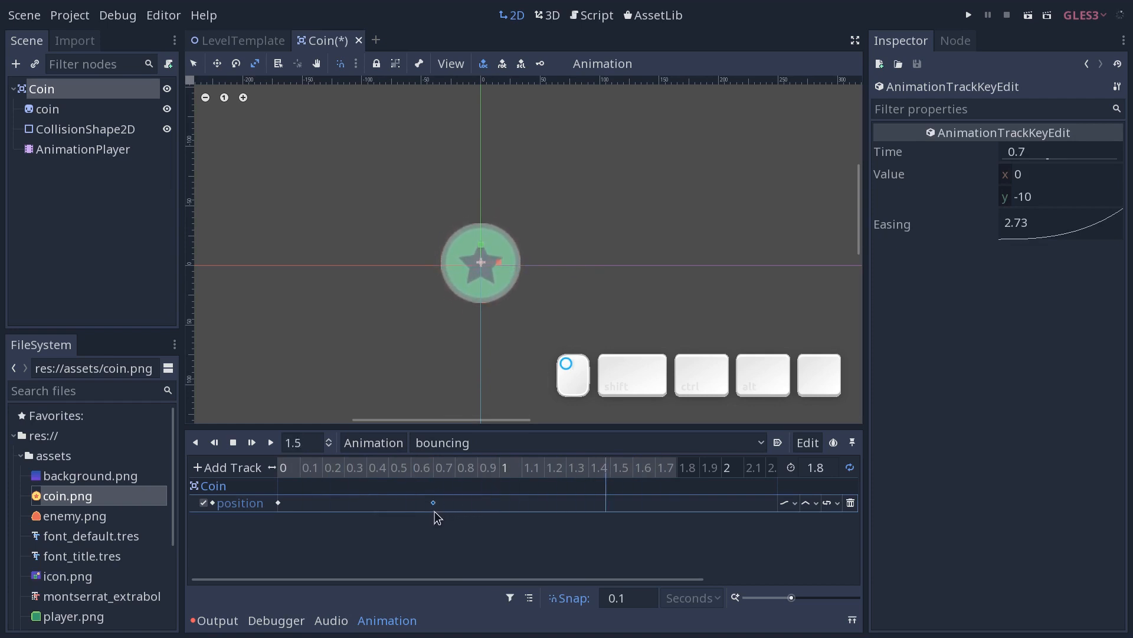
left_click(821, 468)
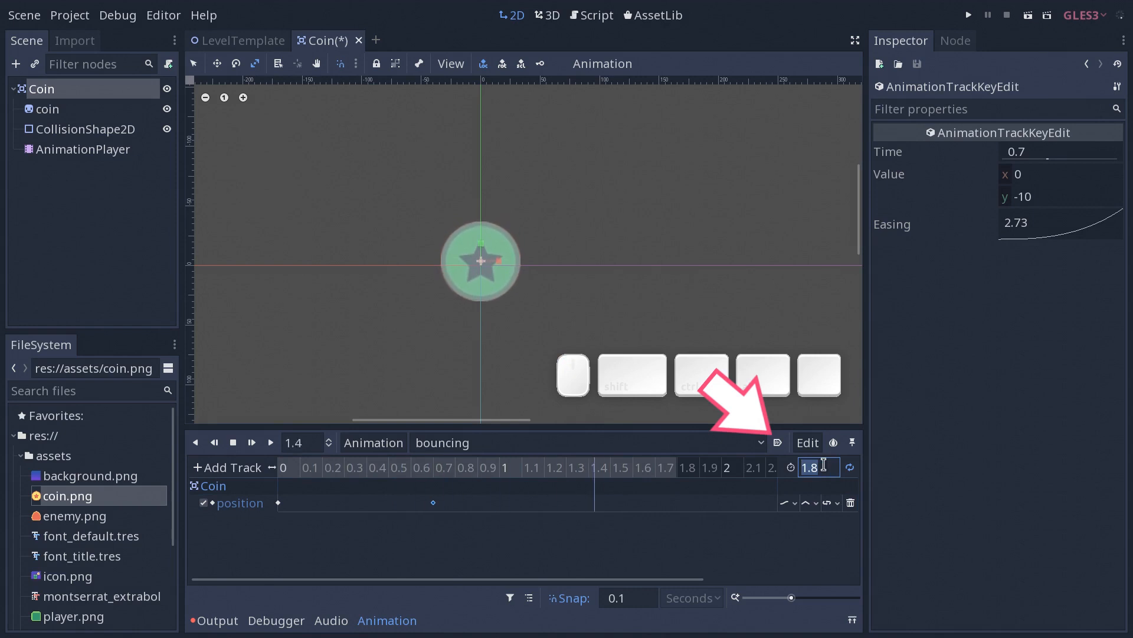
type("1.4")
key("KP_Enter")
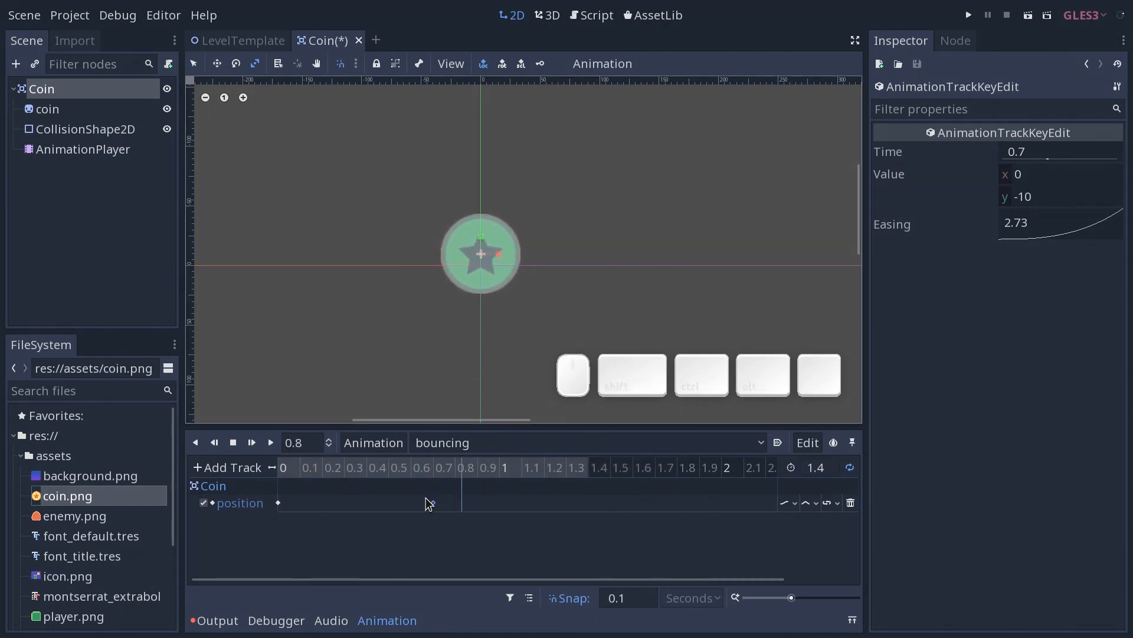
Move the position key at 0.7 seconds to 0.6 seconds and shorten the animation length to 1.2 seconds.
left_click_drag(433, 502, 408, 506)
left_click(818, 467)
type("1.2")
key("KP_Enter")
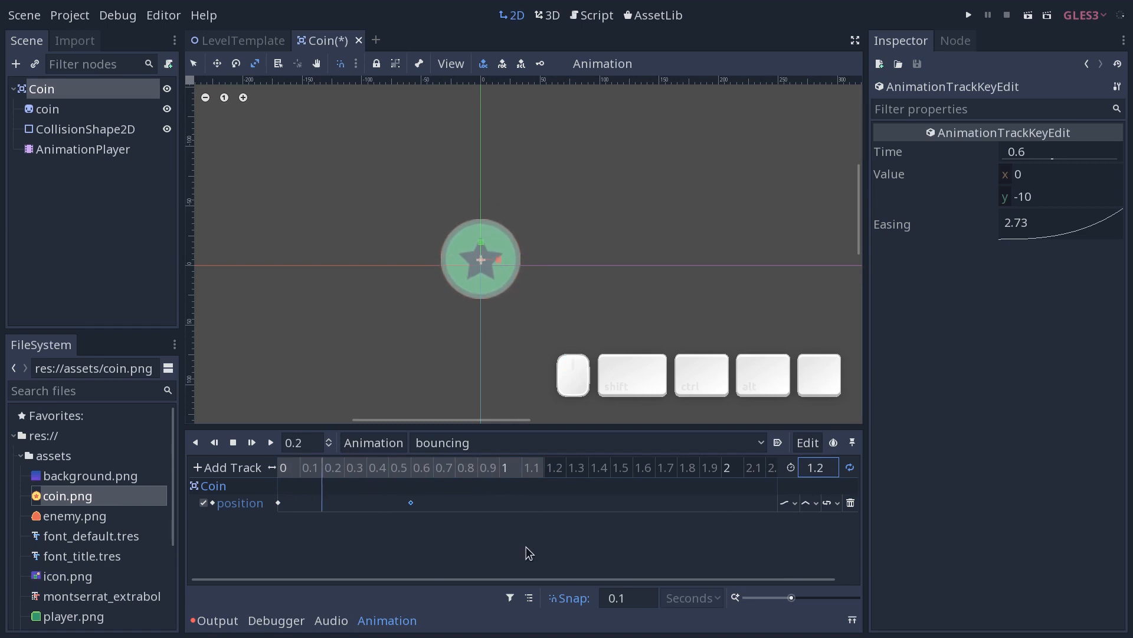
Switch to the Select tool and deselect the Coin node to watch the looping bounce without its handles.
scroll(497, 344, "down", 2)
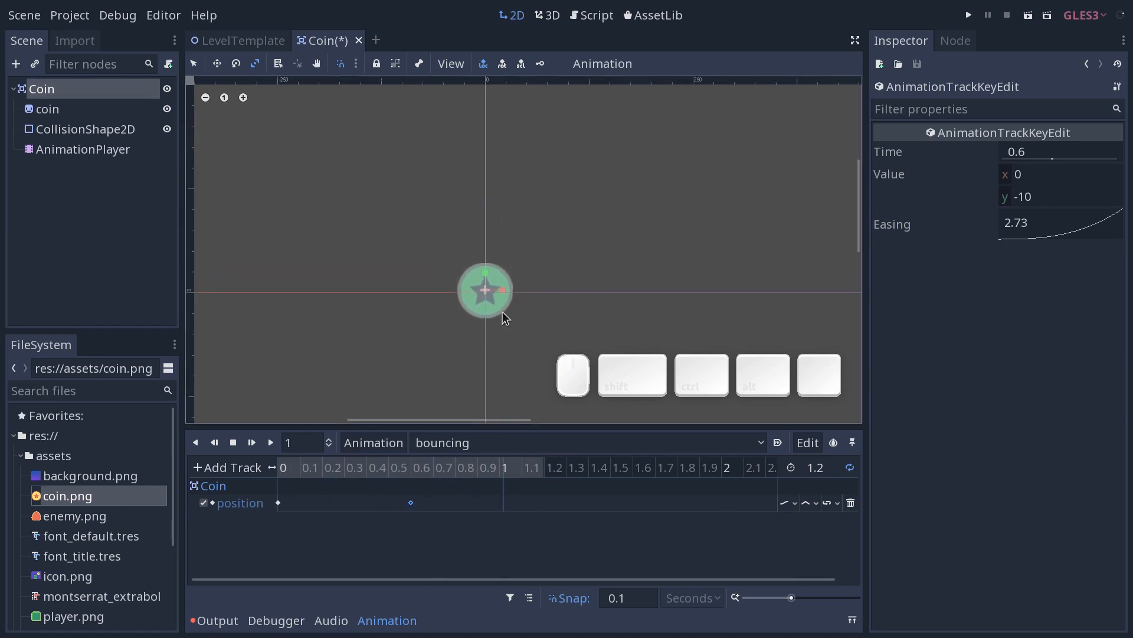
key("q")
left_click(572, 311)
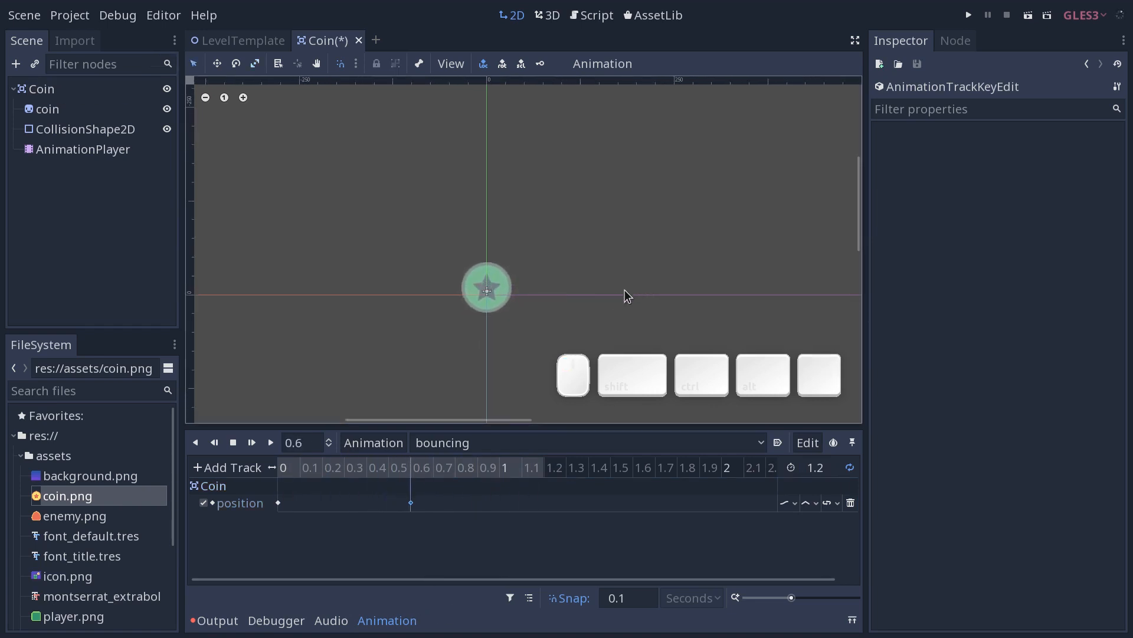